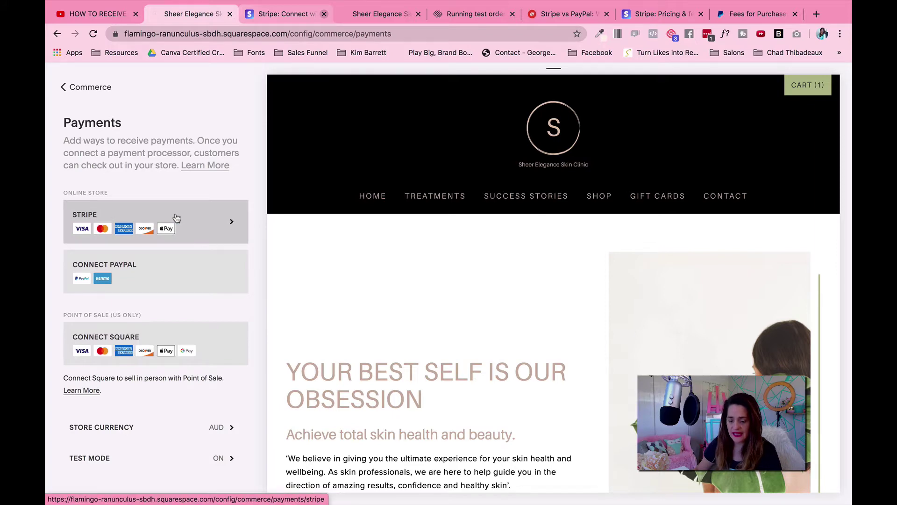
# Disconnect the current Stripe account and bring up Stripe's connection page again
pyautogui.click(176, 216)
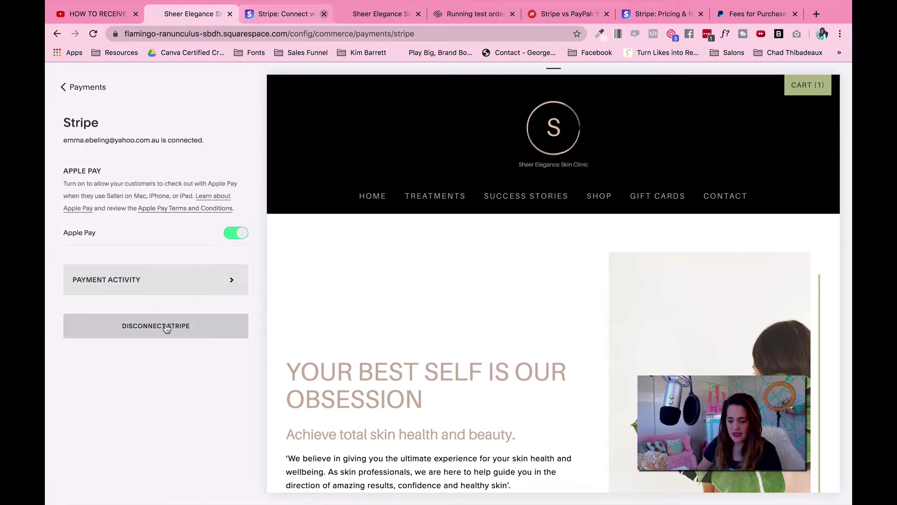
pyautogui.click(166, 327)
pyautogui.click(225, 371)
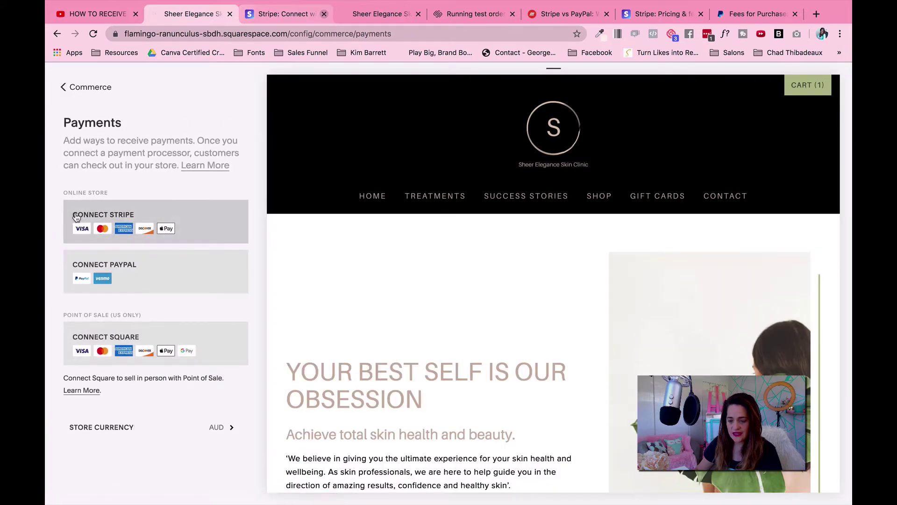
pyautogui.click(202, 221)
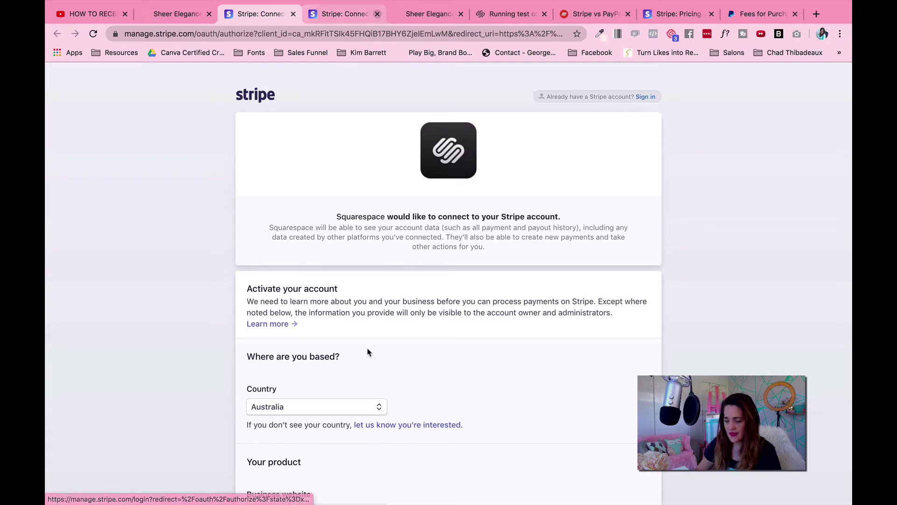
# Review Stripe's AU card fees (1.75% + A$0.30 domestic, 2.9% + A$0.30 international), then move to PayPal's fees
pyautogui.scroll(-3, 367, 352)
pyautogui.scroll(-5, 367, 352)
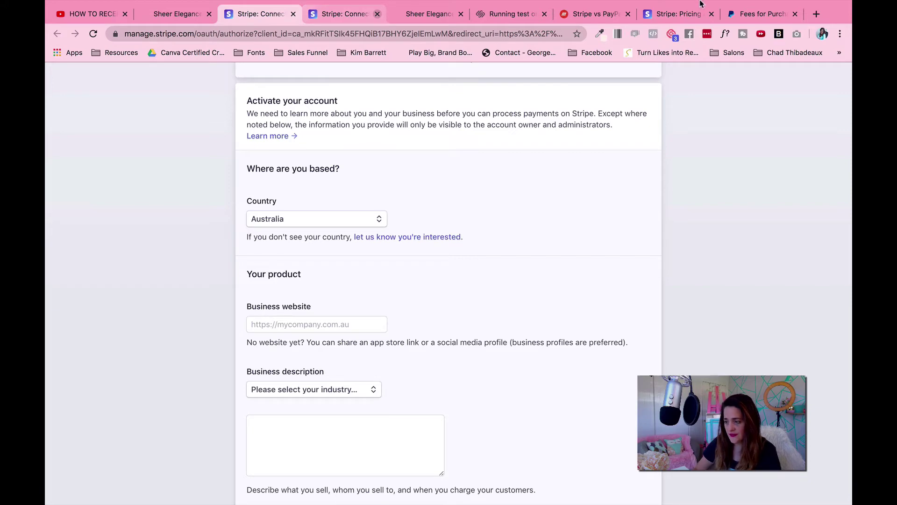
pyautogui.click(680, 13)
pyautogui.scroll(3, 502, 124)
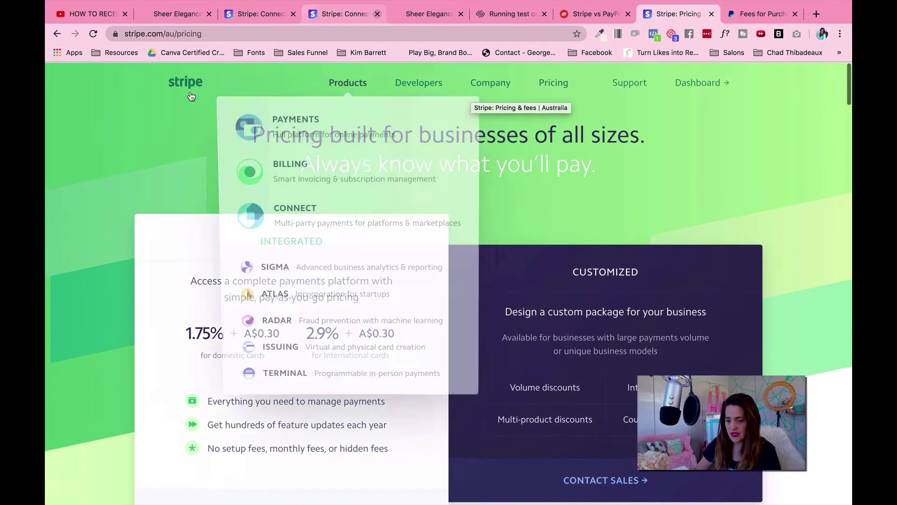
pyautogui.click(185, 82)
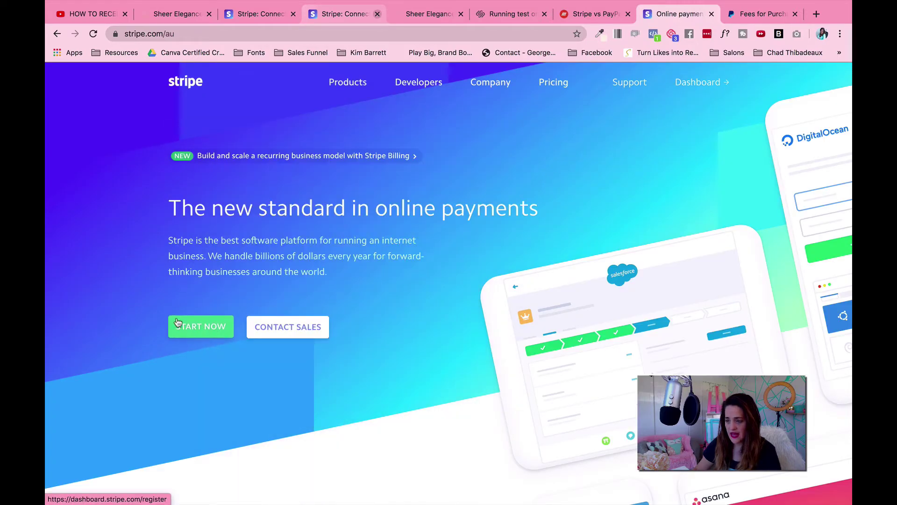
pyautogui.click(57, 35)
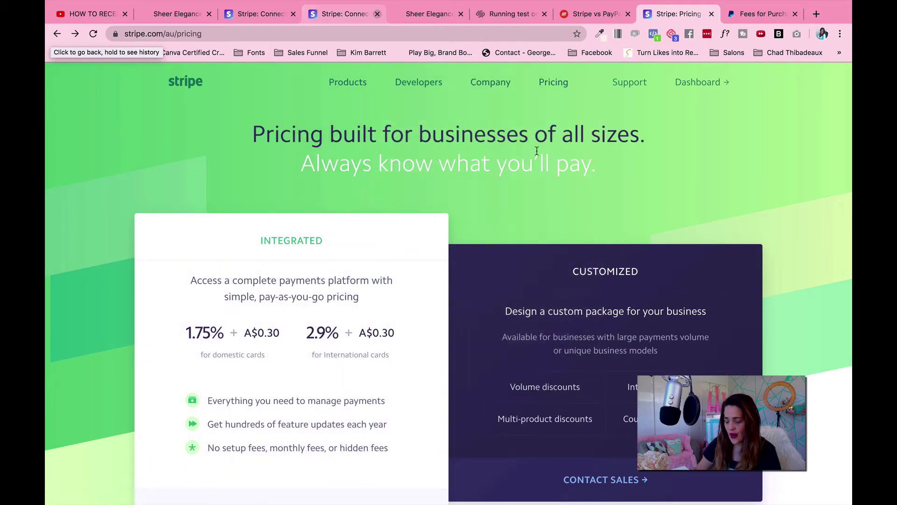
pyautogui.scroll(-3, 236, 193)
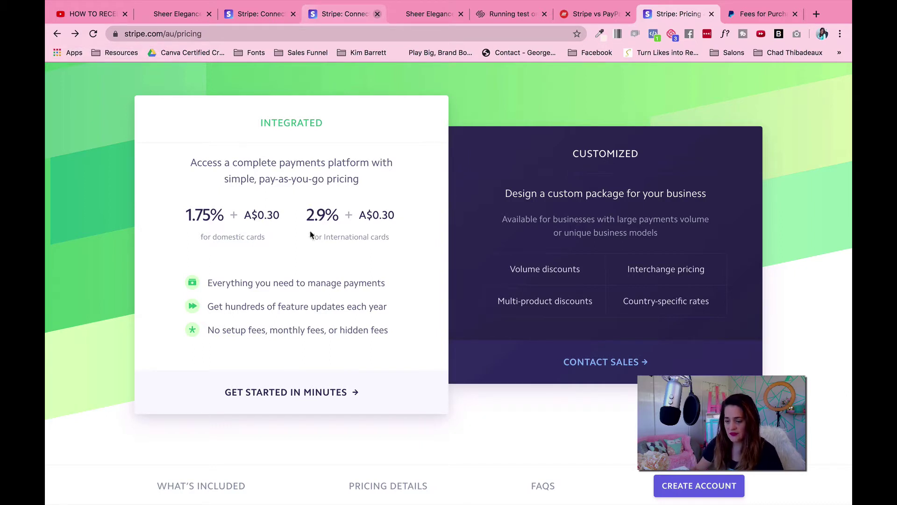
pyautogui.click(756, 14)
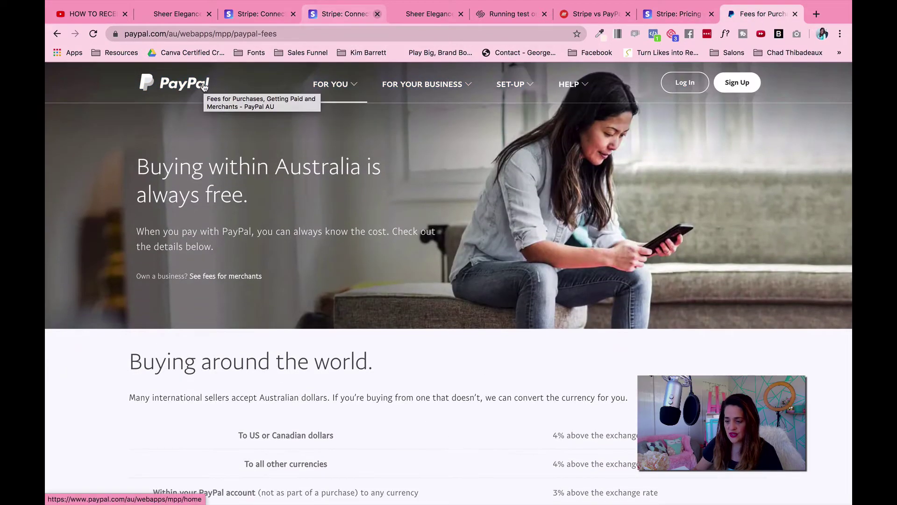
# Read PayPal's fee tables, such as 2.6% + $0.30 for card payments, then return to Stripe's activation form
pyautogui.click(422, 84)
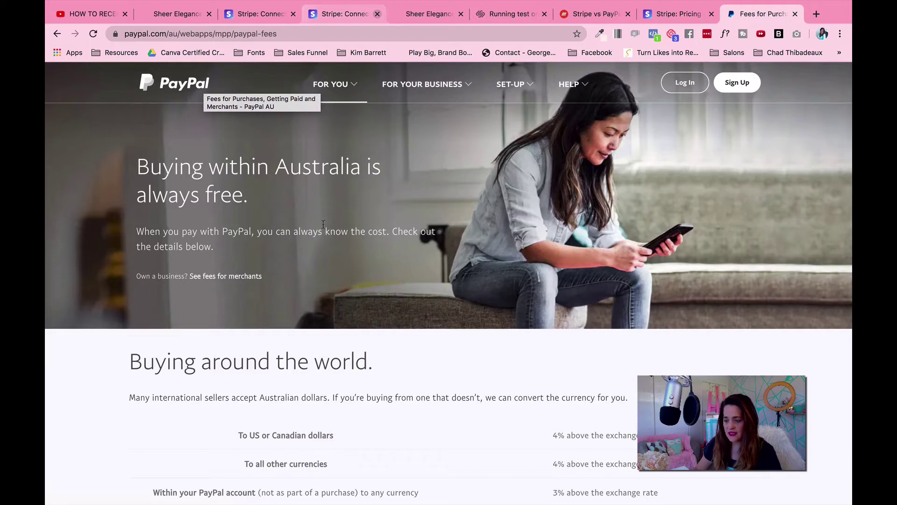
pyautogui.scroll(-1, 323, 225)
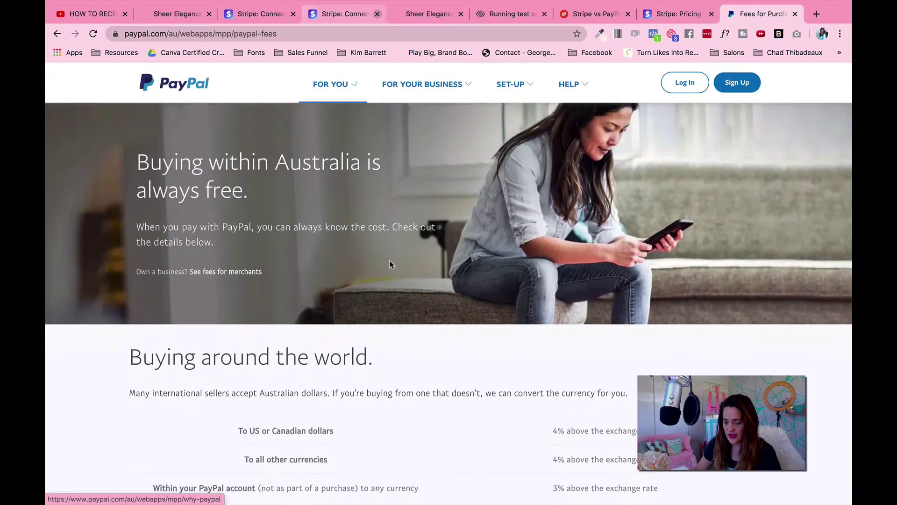
pyautogui.scroll(-12, 390, 260)
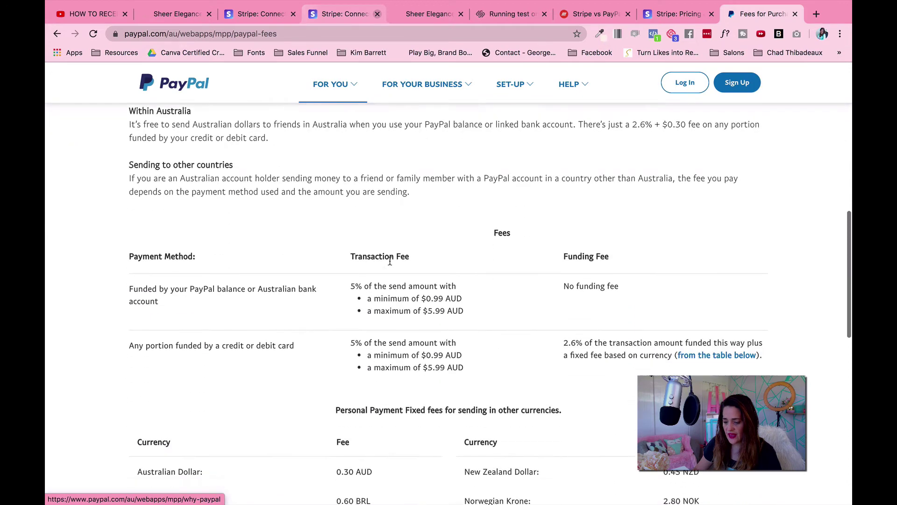
pyautogui.scroll(-3, 391, 262)
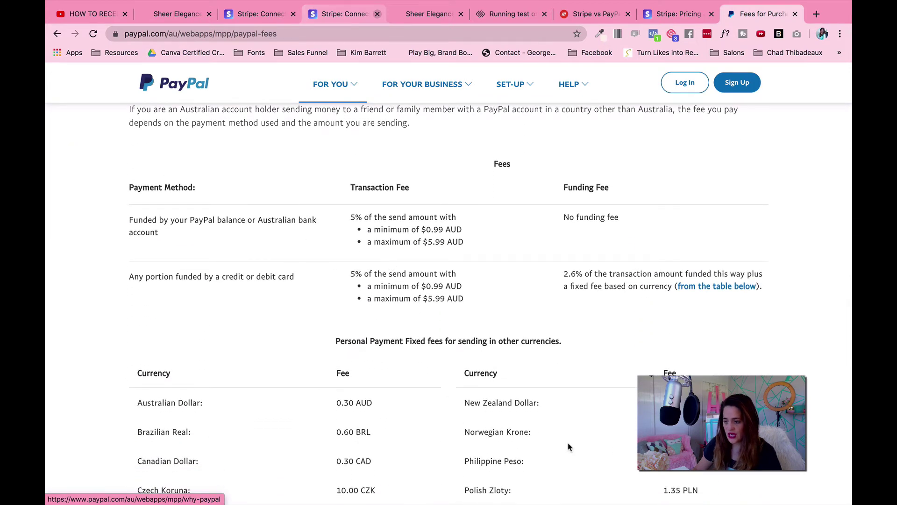
pyautogui.scroll(-1, 569, 448)
pyautogui.click(591, 14)
pyautogui.click(248, 16)
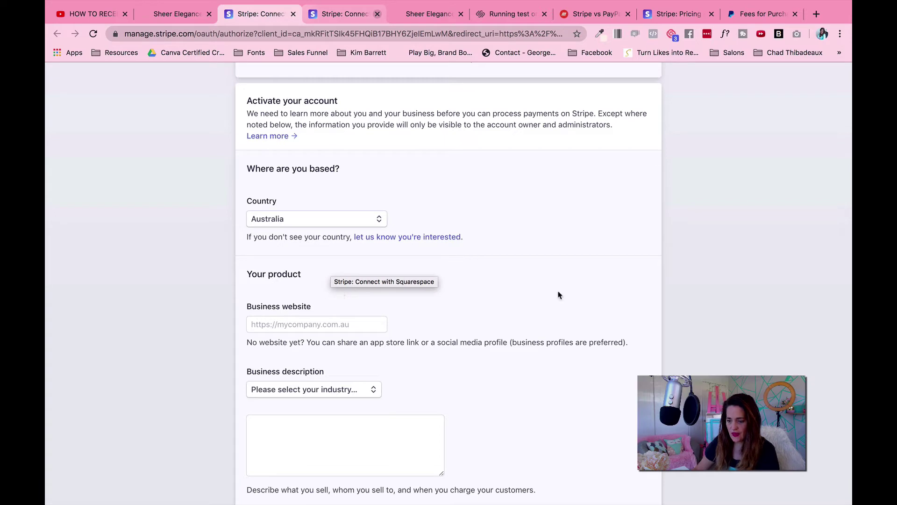
# Set the Stripe business industry to Health and beauty spas and complete the activation form
pyautogui.scroll(-1, 558, 295)
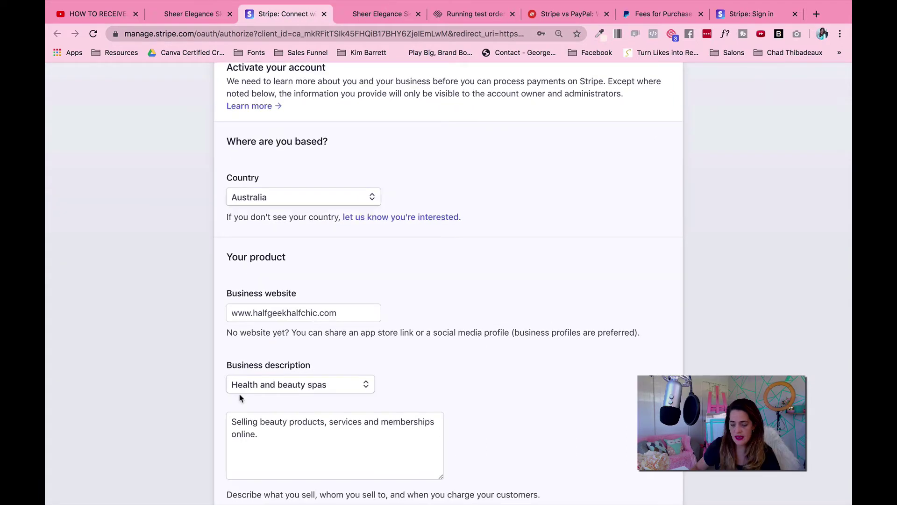
pyautogui.click(306, 388)
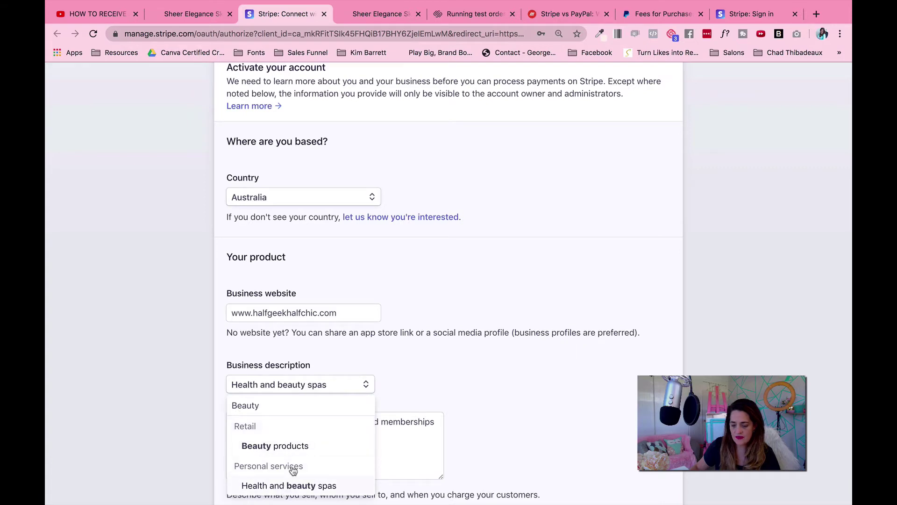
pyautogui.click(405, 385)
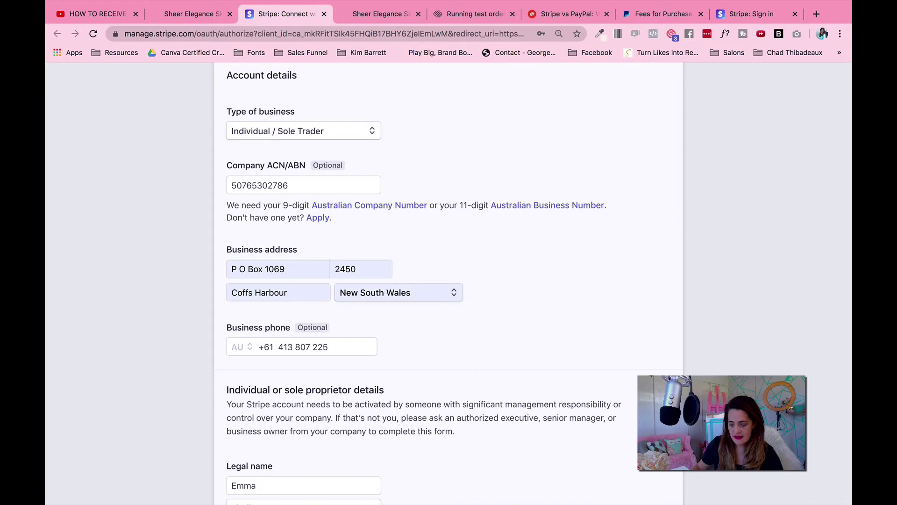
pyautogui.scroll(-7, 417, 161)
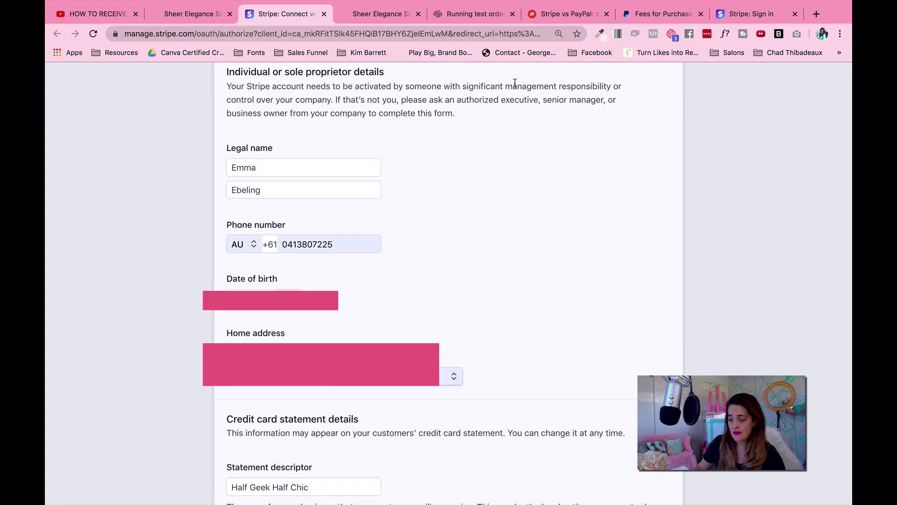
pyautogui.scroll(-7, 216, 178)
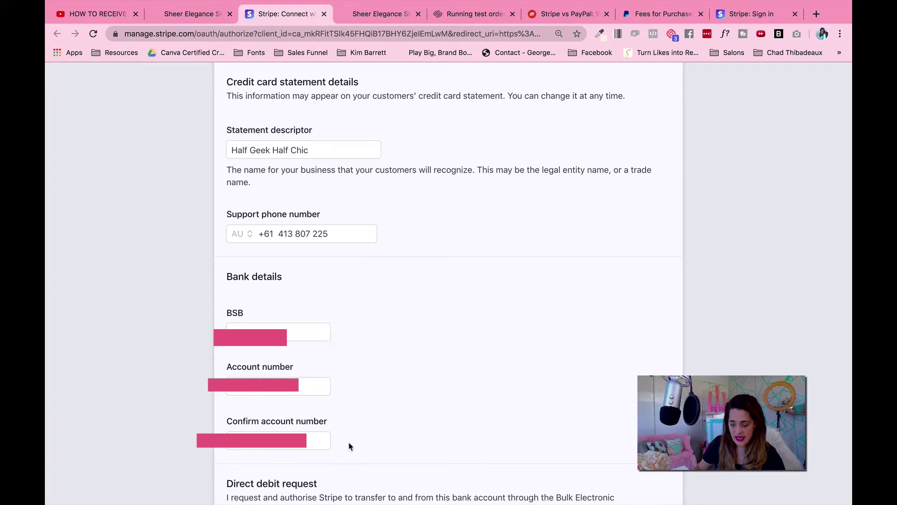
pyautogui.scroll(-8, 349, 447)
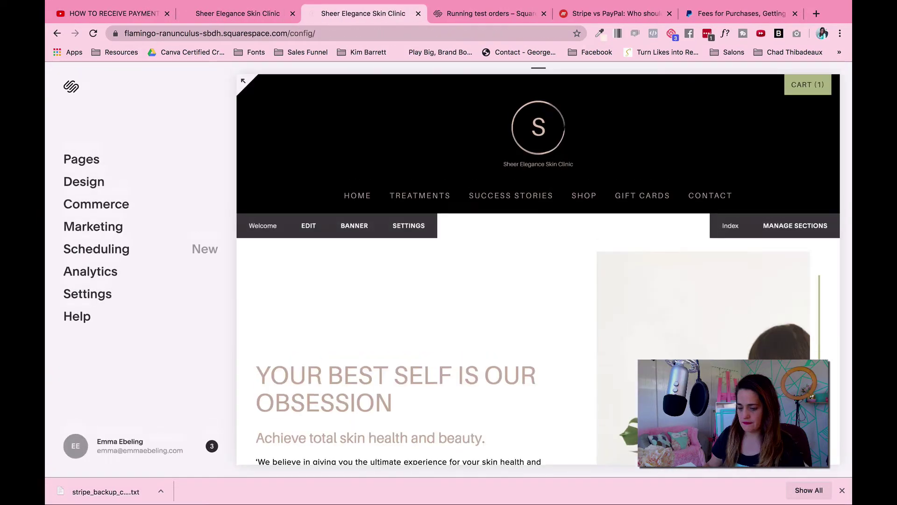
# Check Commerce > Payments shows Stripe connected, currency AUD and test mode off
pyautogui.click(100, 204)
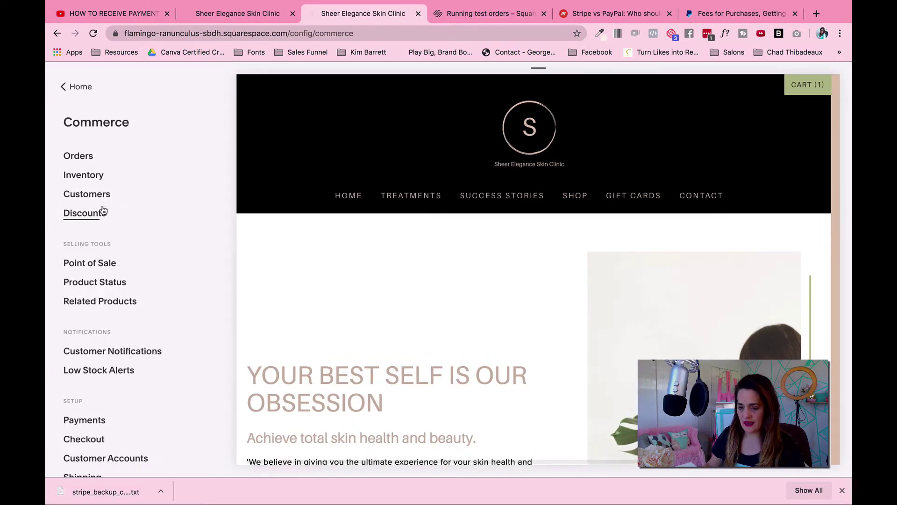
pyautogui.click(85, 422)
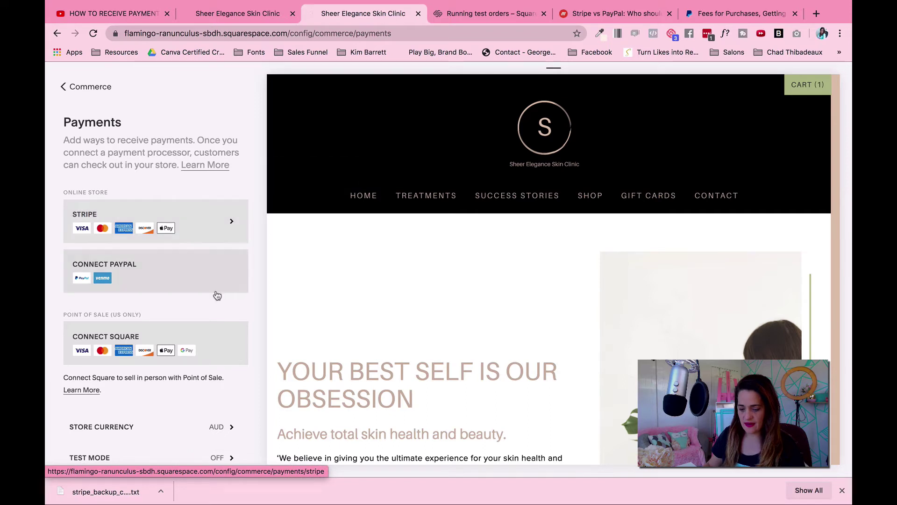
pyautogui.scroll(-1, 217, 296)
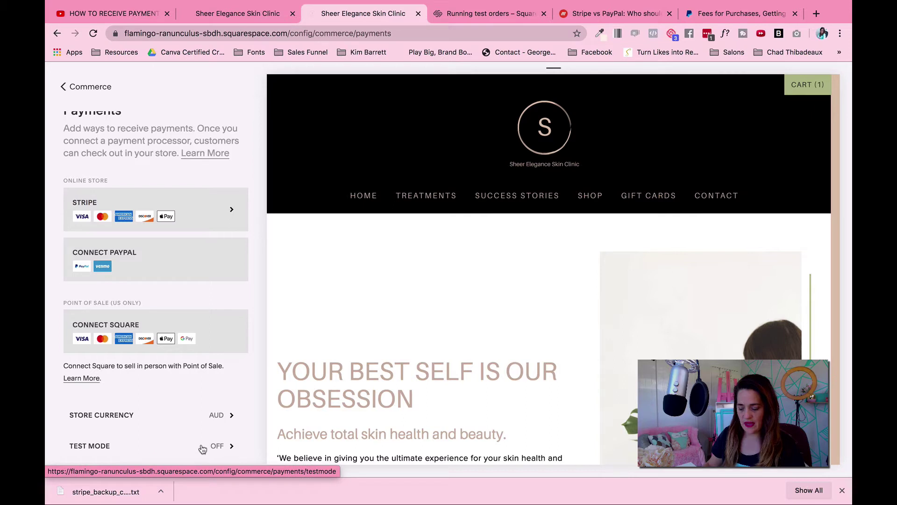
# Verify the Stripe email from Apple Mail, submit the account password, and enter the SMS code
pyautogui.moveTo(225, 496)
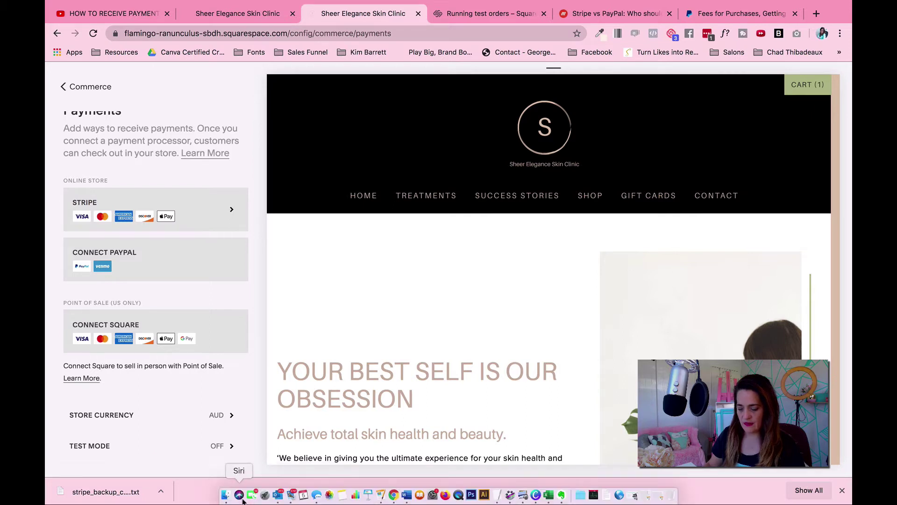
pyautogui.click(291, 494)
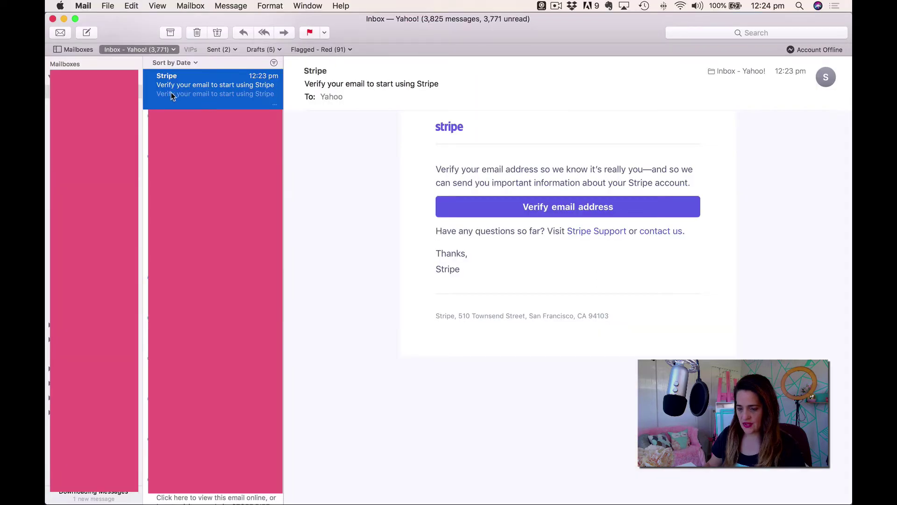
pyautogui.click(567, 213)
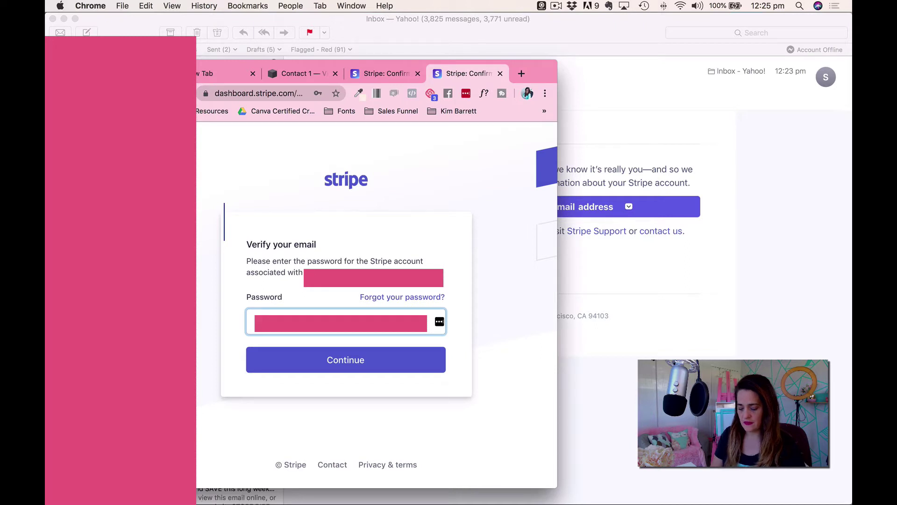
pyautogui.click(341, 365)
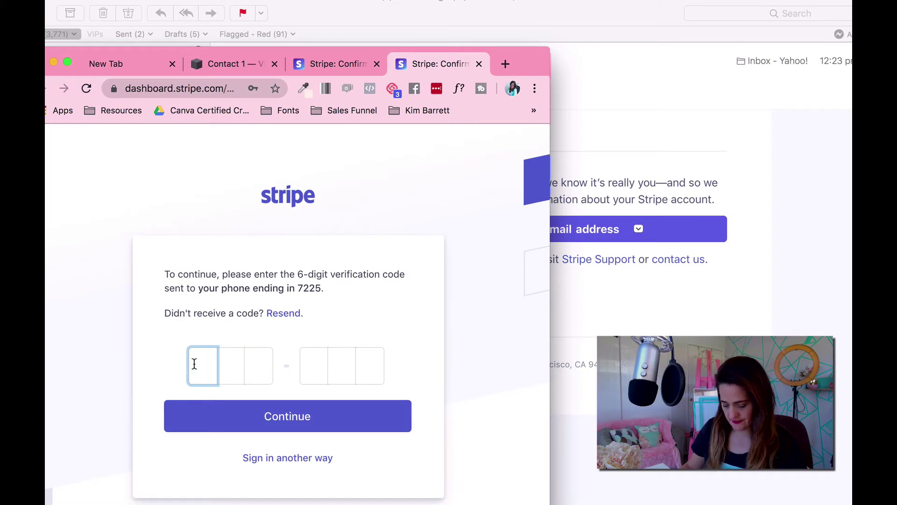
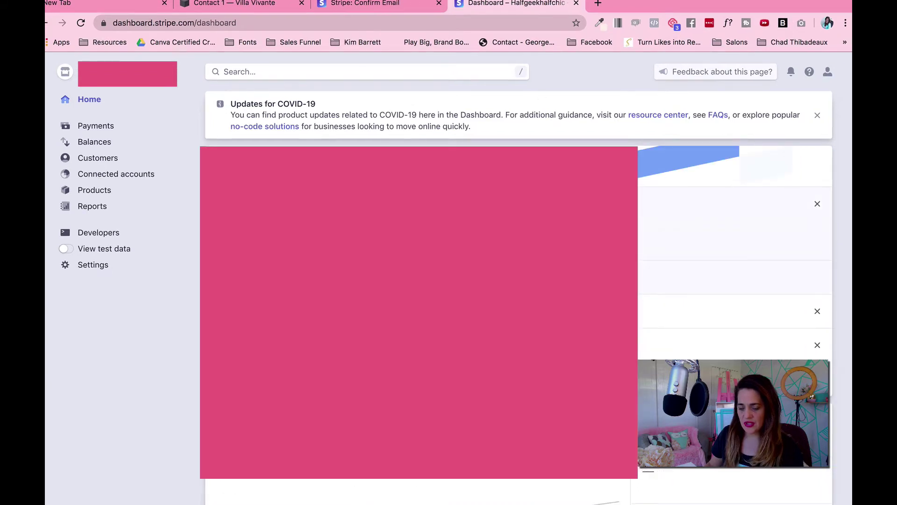
# Switch the Stripe dashboard to View test data
pyautogui.click(65, 249)
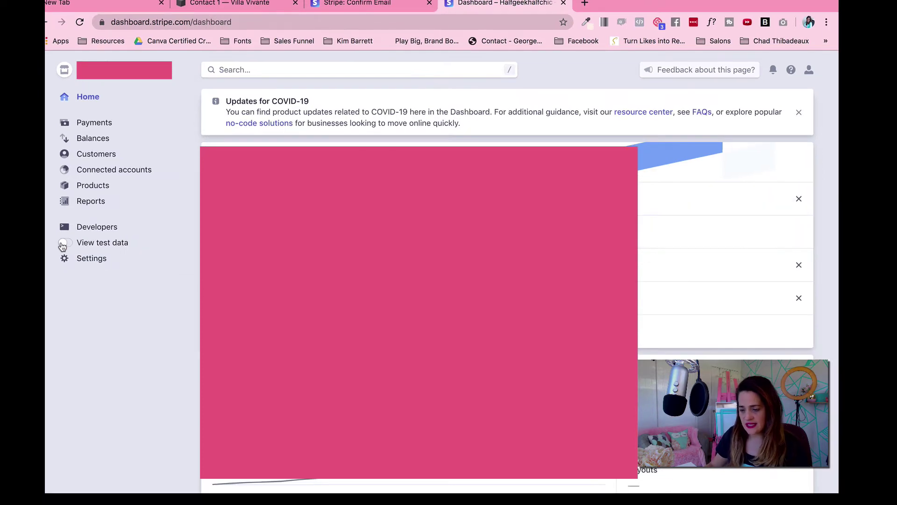
pyautogui.click(64, 243)
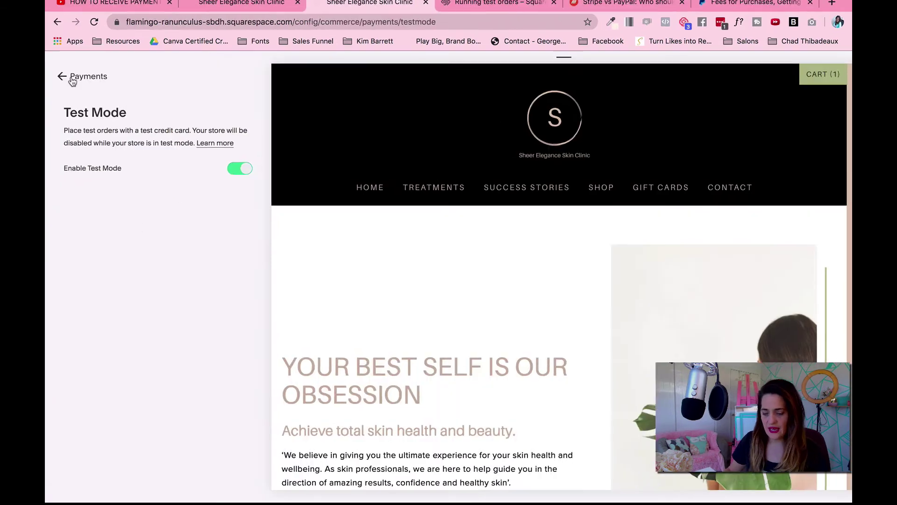
# Return to Payments and begin connecting a PayPal account
pyautogui.click(69, 81)
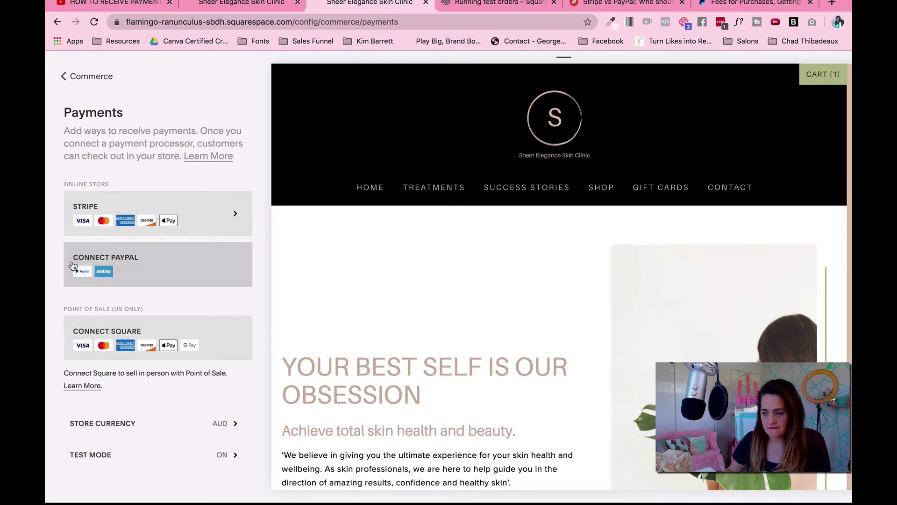
pyautogui.click(173, 267)
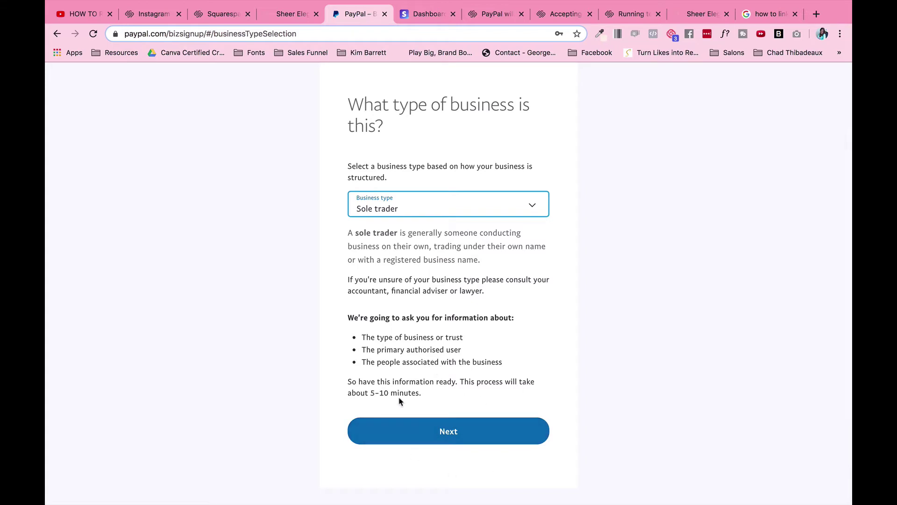
# Choose Sole trader as the PayPal business type and continue
pyautogui.click(456, 434)
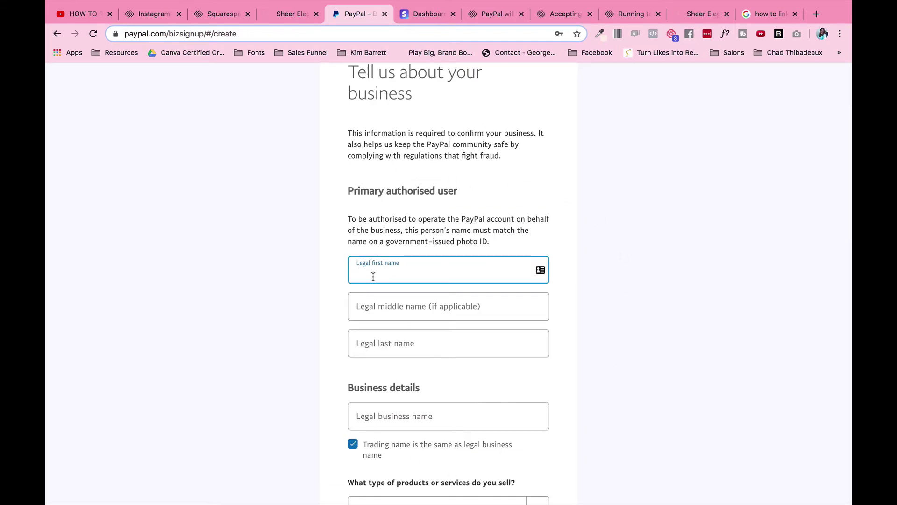
# Fill in the registered address and business details, then agree and create the PayPal account
pyautogui.scroll(-3, 455, 395)
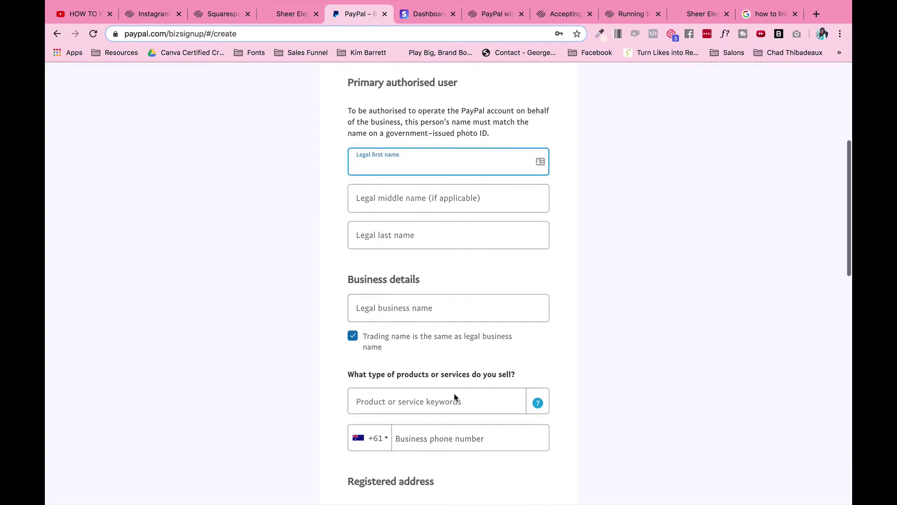
pyautogui.scroll(-3, 419, 398)
pyautogui.click(416, 397)
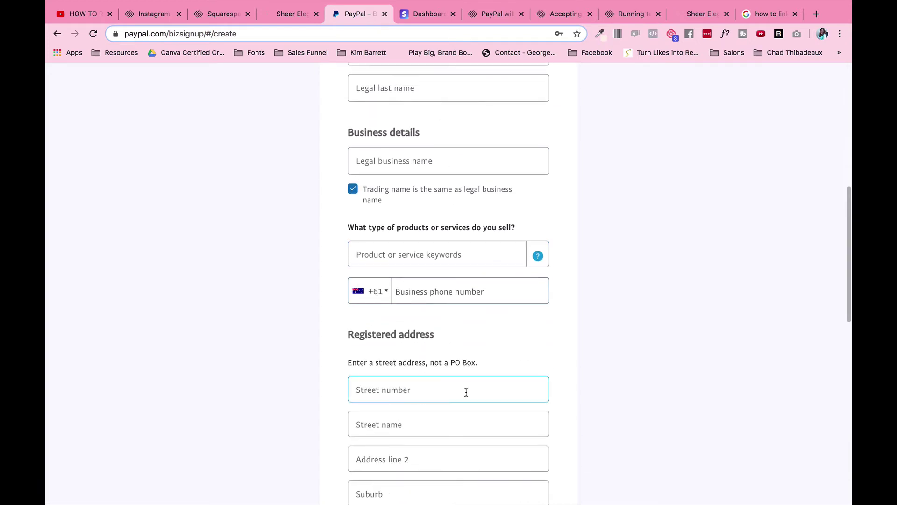
pyautogui.scroll(-4, 467, 391)
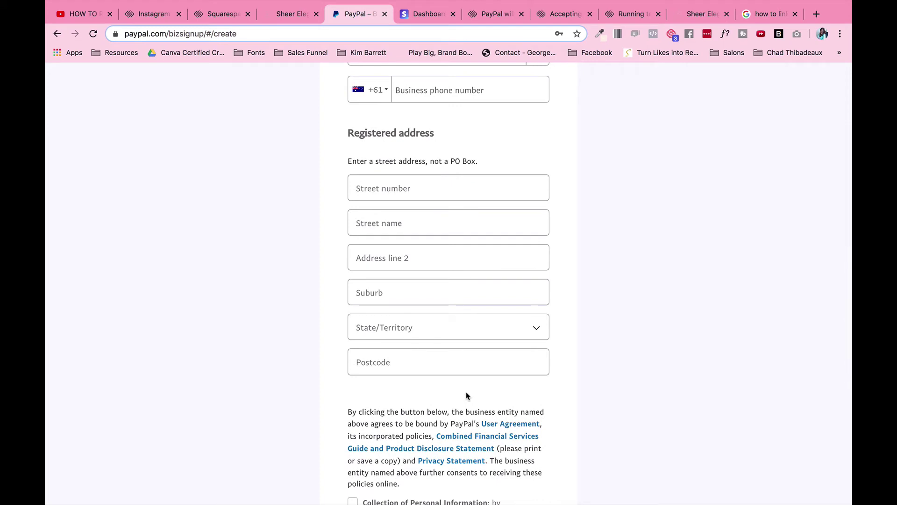
pyautogui.scroll(-5, 466, 394)
pyautogui.scroll(-1, 467, 395)
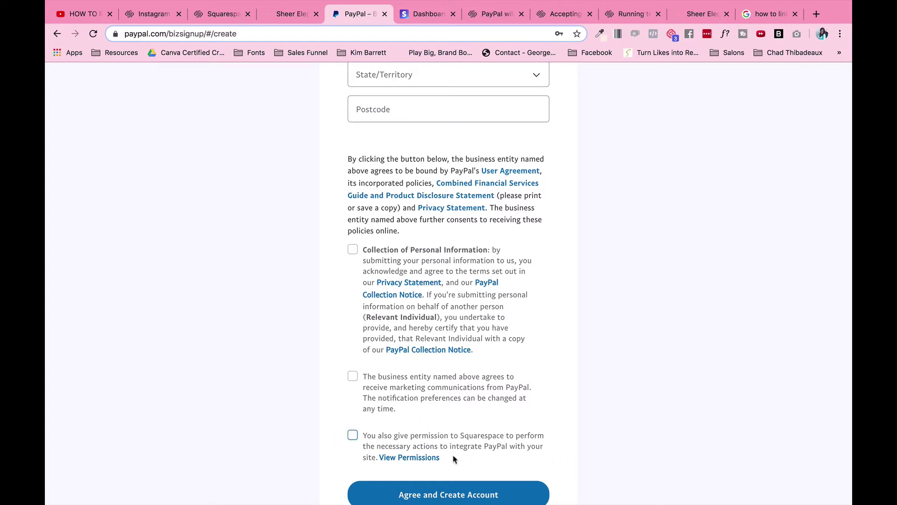
pyautogui.click(443, 500)
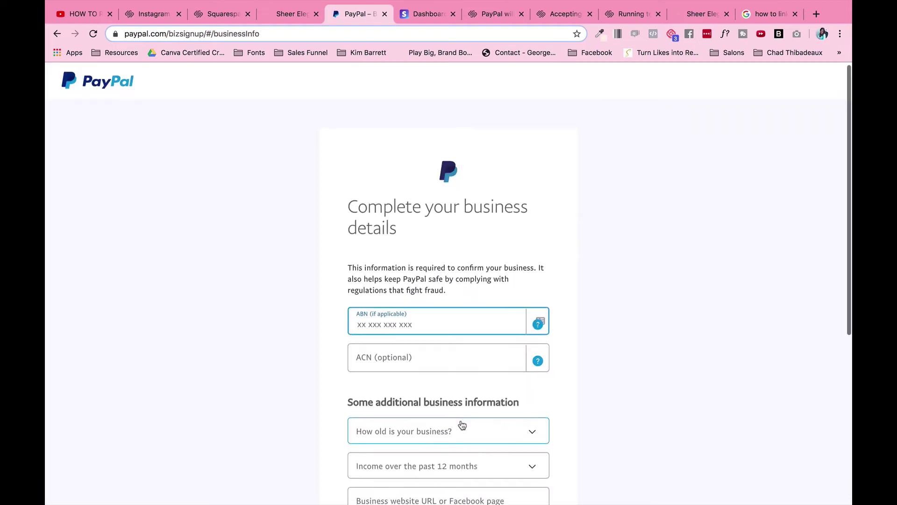
# Finish PayPal's business details, then submit date of birth and residential address to complete sign-up
pyautogui.scroll(-5, 460, 424)
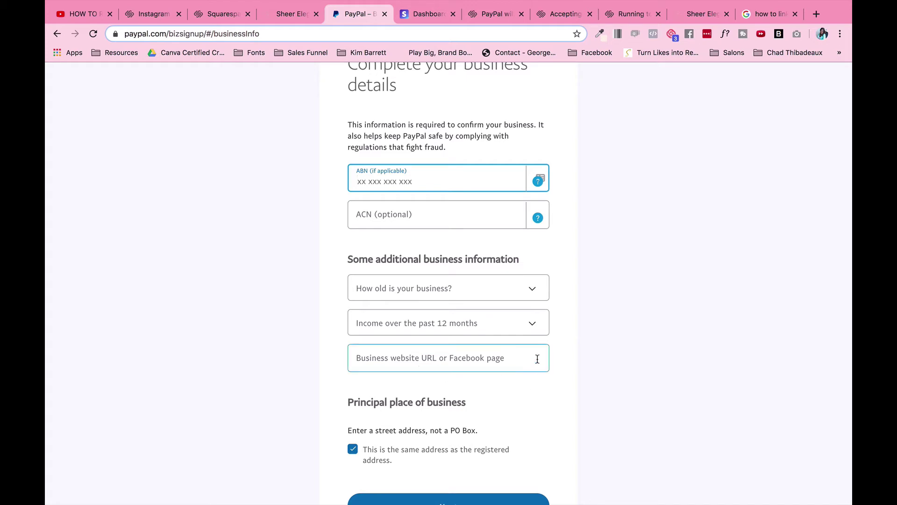
pyautogui.scroll(-3, 537, 358)
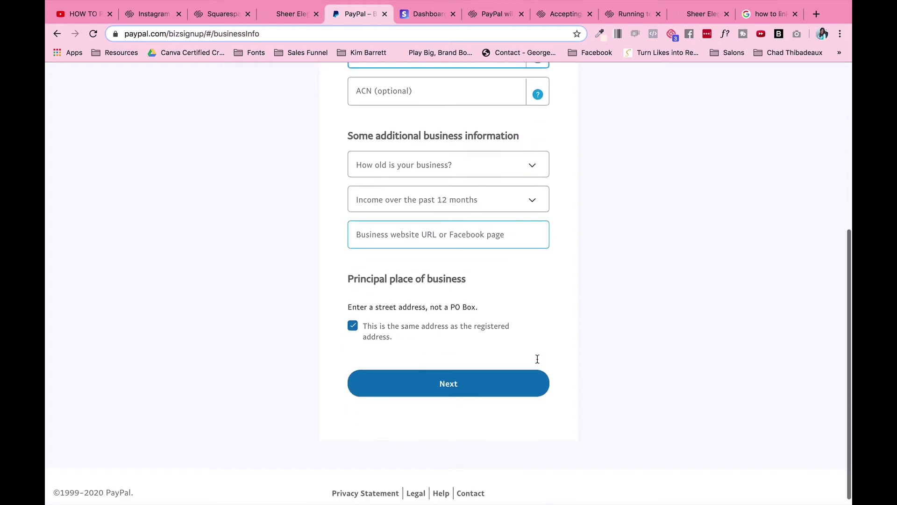
pyautogui.click(475, 380)
pyautogui.scroll(-3, 384, 421)
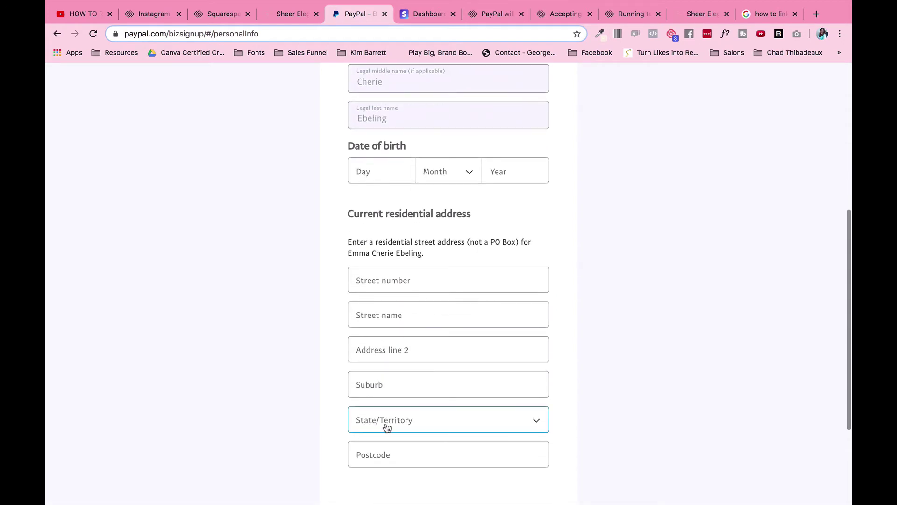
pyautogui.scroll(-3, 387, 428)
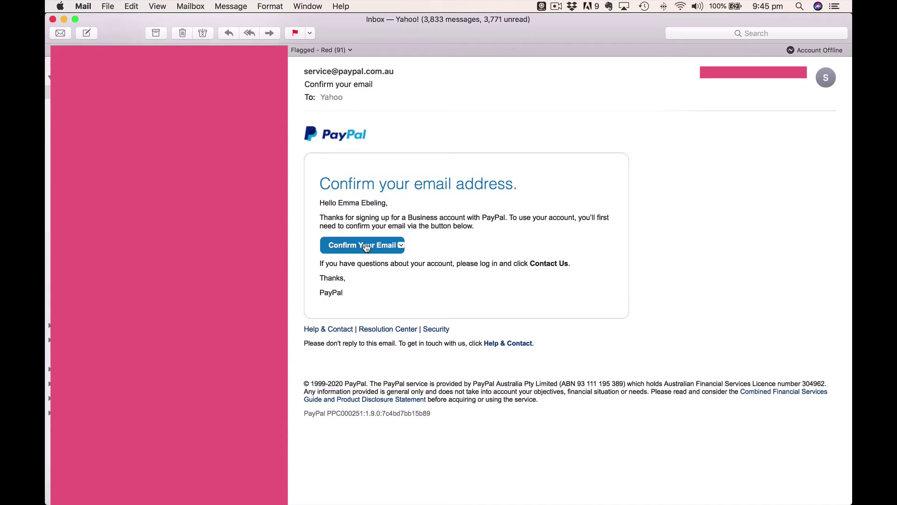
# Verify the PayPal account from the 'Confirm your email address' message in Apple Mail
pyautogui.moveTo(366, 247)
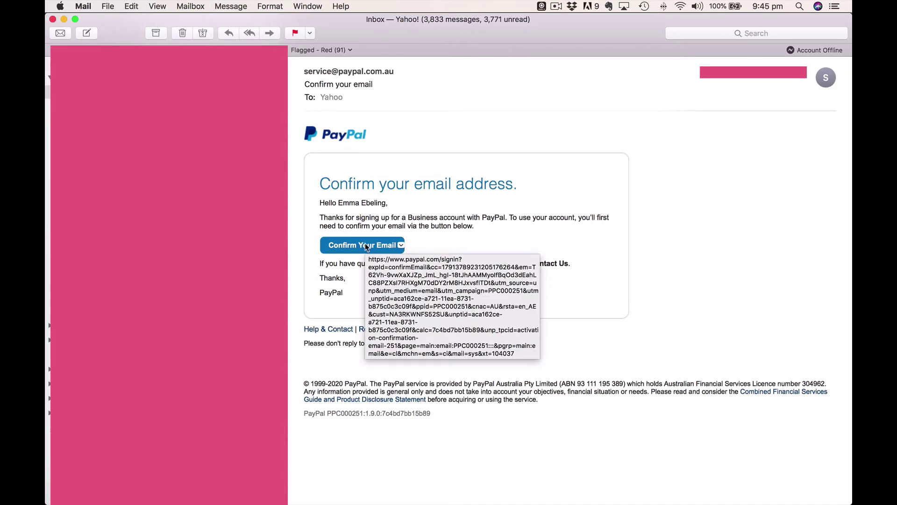
pyautogui.click(365, 248)
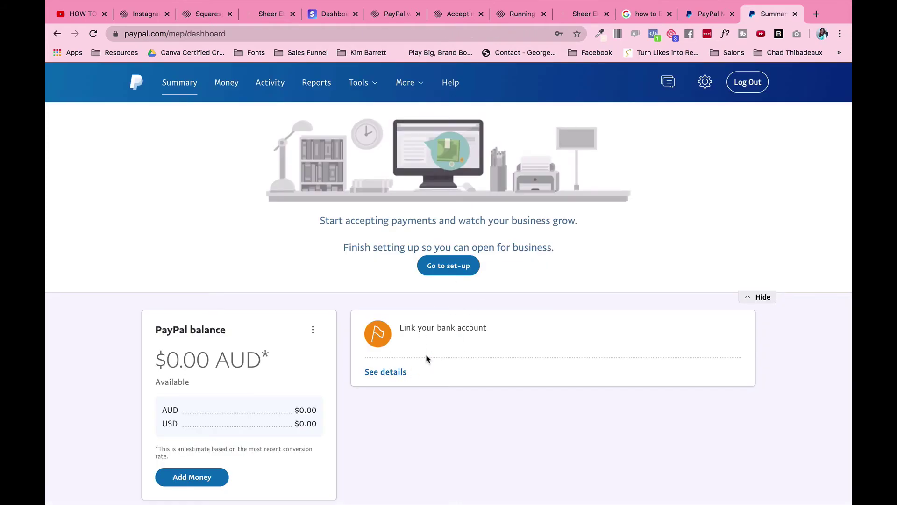
# Open PayPal's 'Link an Australian bank account' form from the Summary's bank-linking section
pyautogui.scroll(-3, 426, 356)
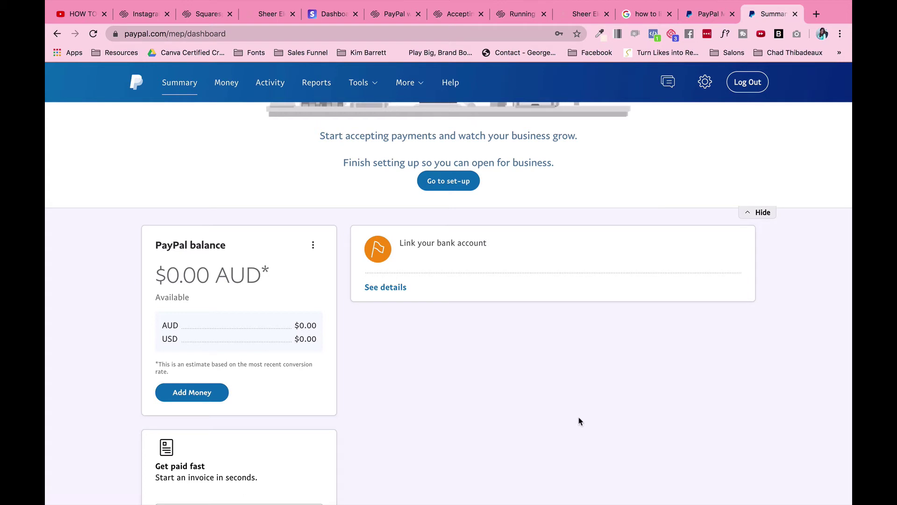
pyautogui.click(360, 86)
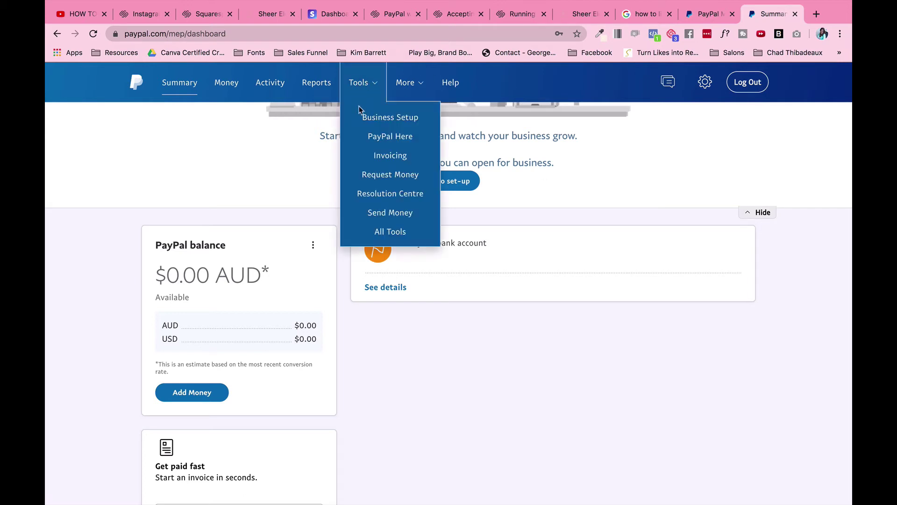
pyautogui.click(382, 121)
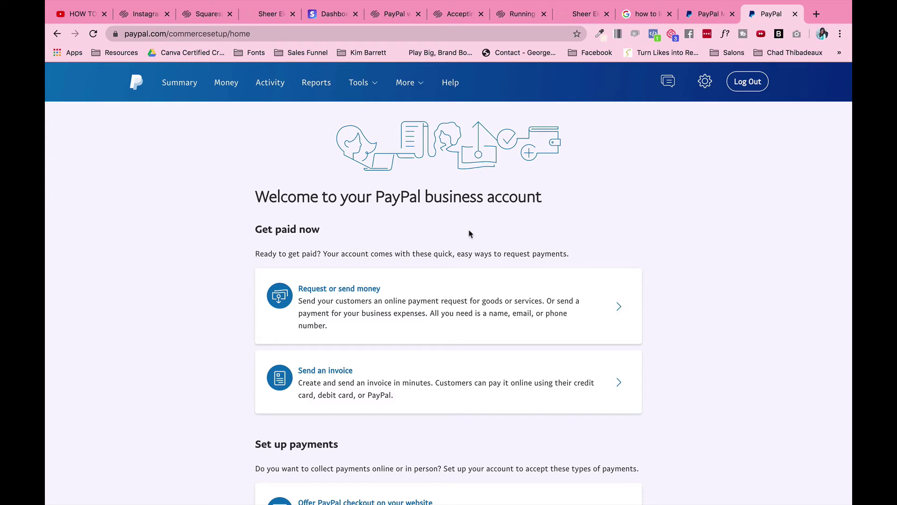
pyautogui.press('super+bracketleft')
pyautogui.click(383, 288)
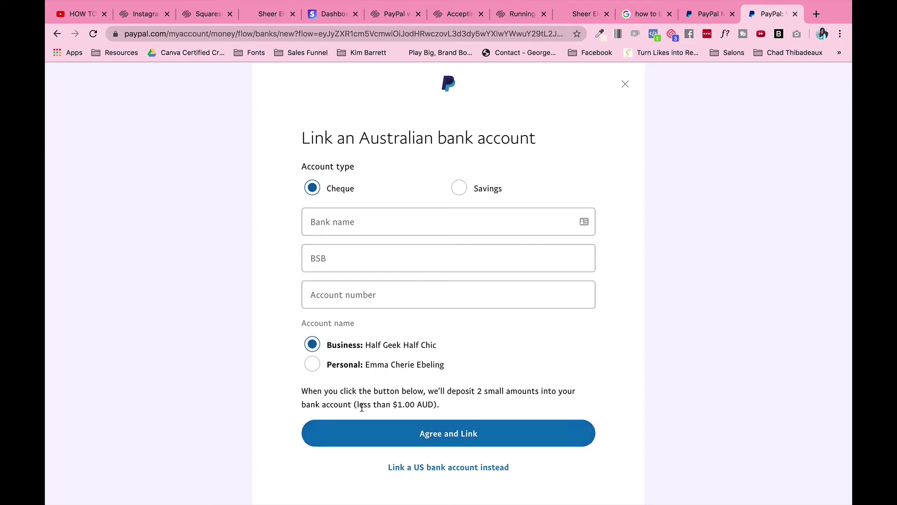
# Agree to link the Australian bank account and accept the Direct Debit Agreement
pyautogui.click(408, 433)
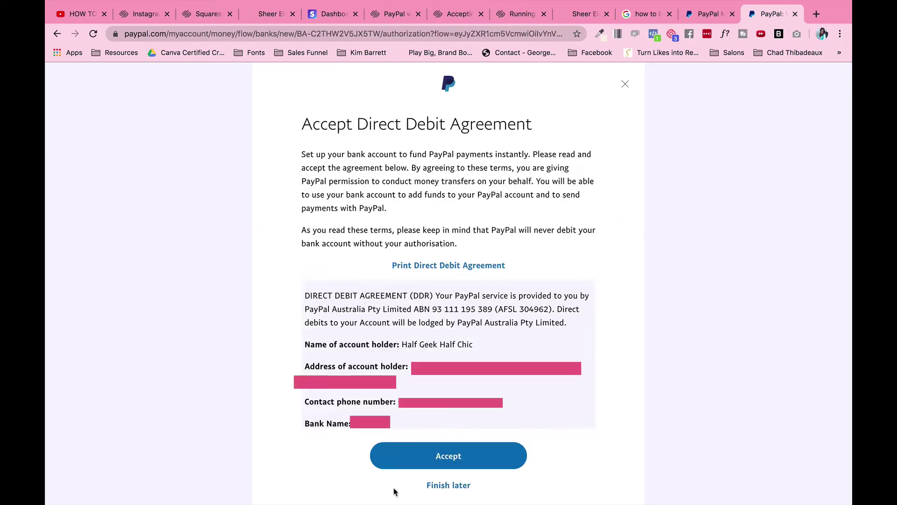
pyautogui.click(449, 460)
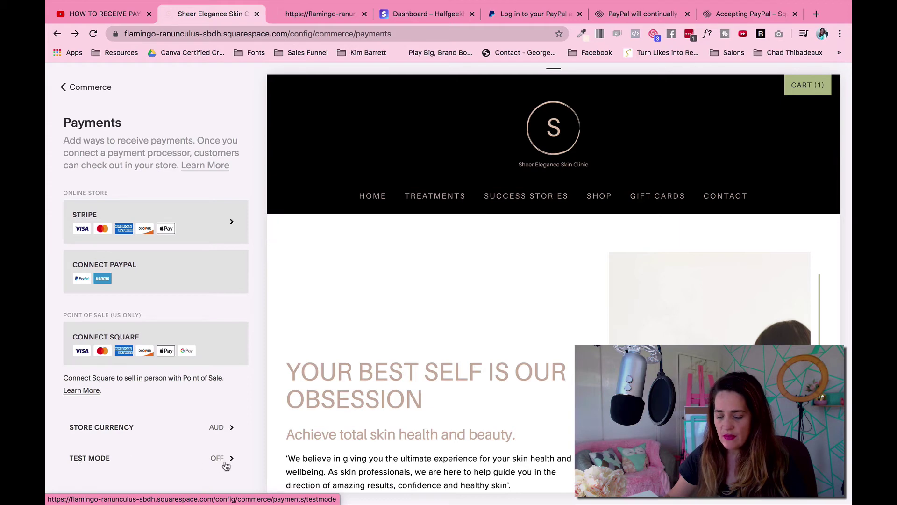
# Save Squarespace test mode as enabled and show the Shop page in the site preview
pyautogui.click(220, 461)
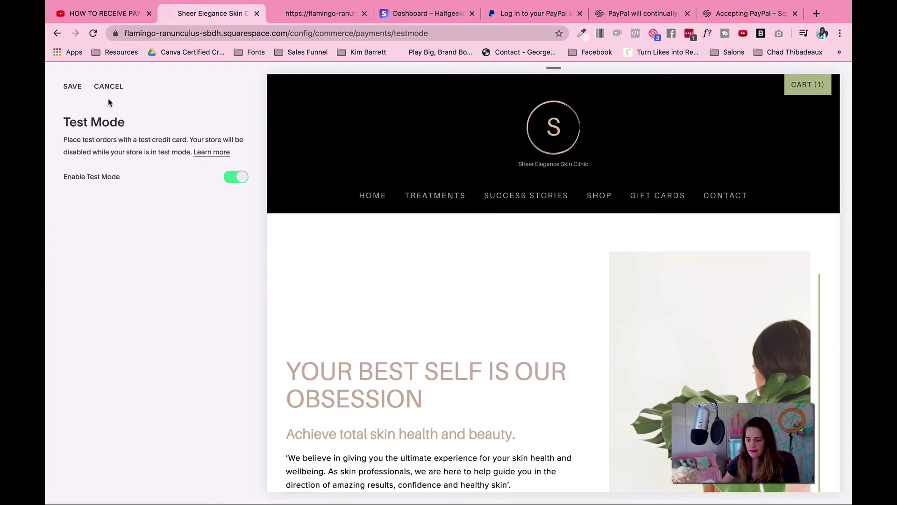
pyautogui.click(73, 87)
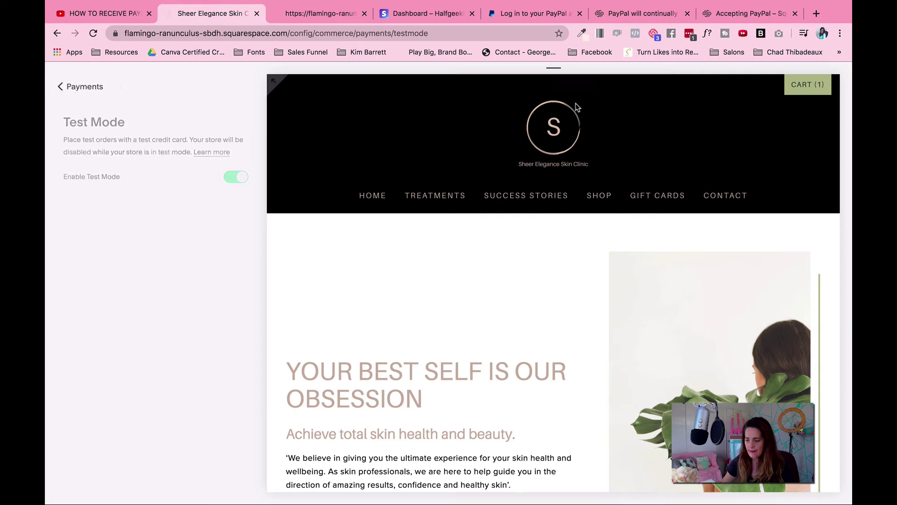
pyautogui.click(608, 199)
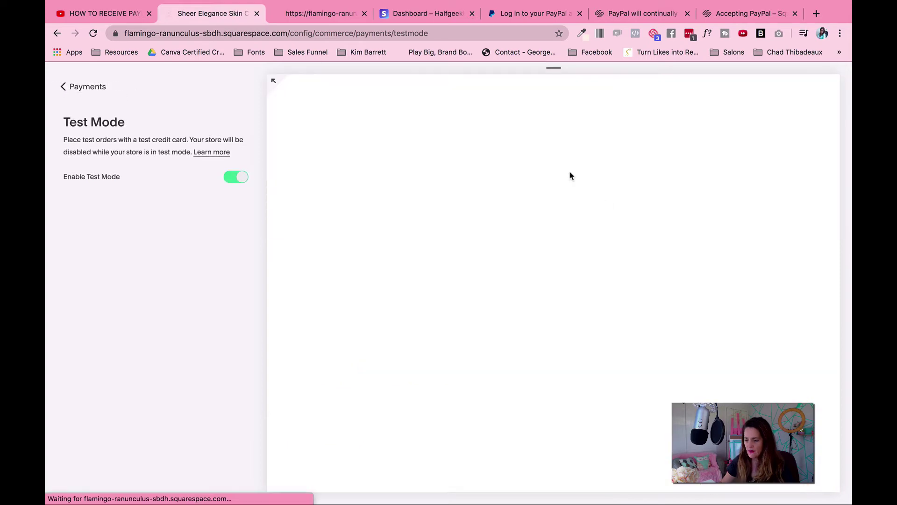
# Expand the Shop preview full screen, copy its web address, and start a new incognito window
pyautogui.click(273, 84)
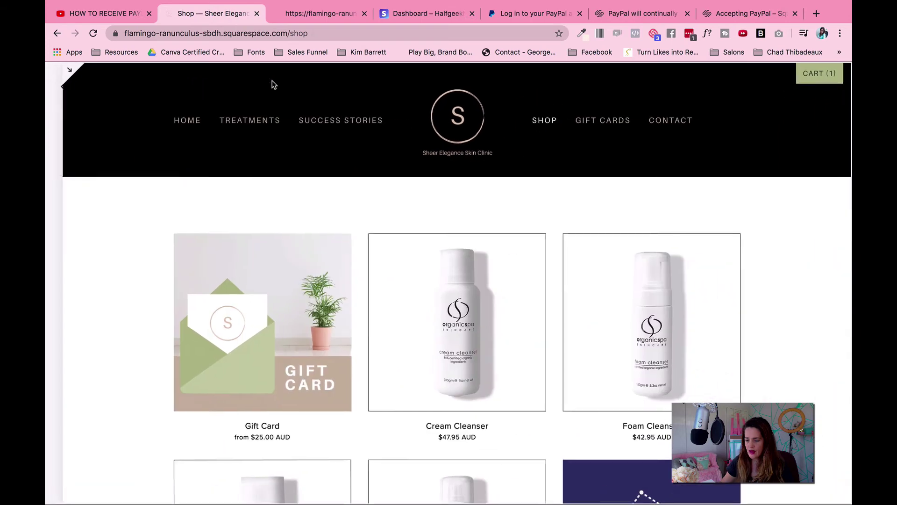
pyautogui.click(319, 30)
pyautogui.press('super+c')
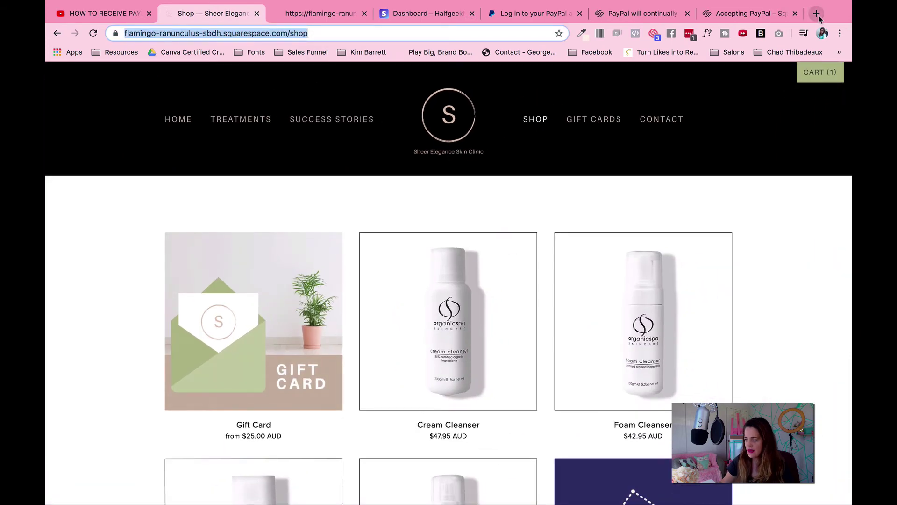
pyautogui.click(840, 34)
# Load the copied /shop address in an incognito window and unlock it with the site password
pyautogui.click(686, 109)
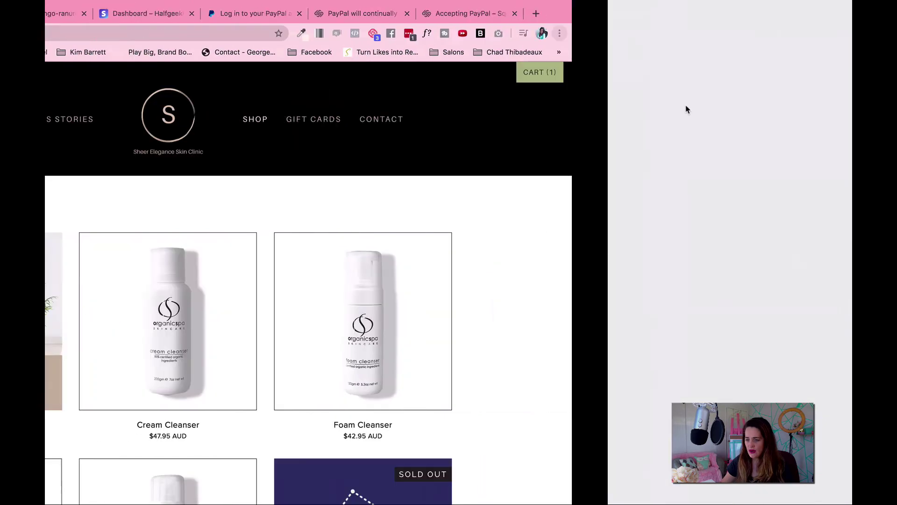
pyautogui.press('super+v')
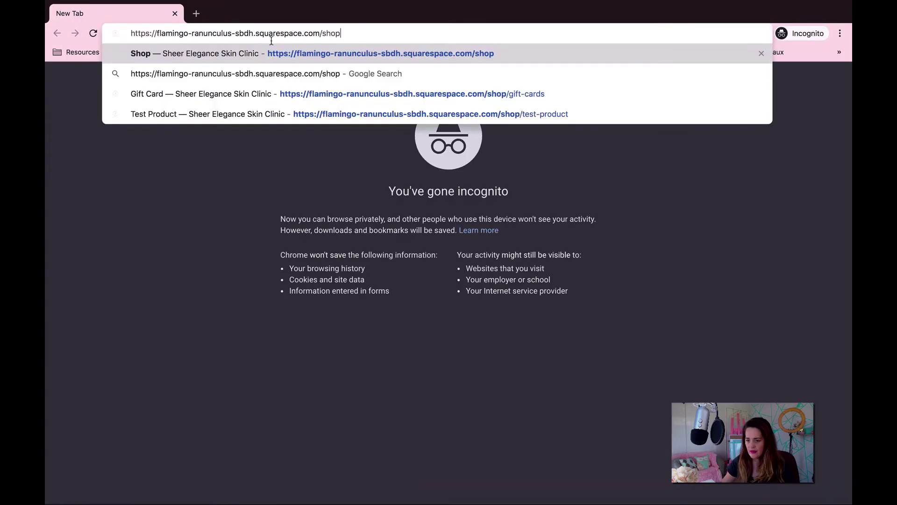
pyautogui.press('Return')
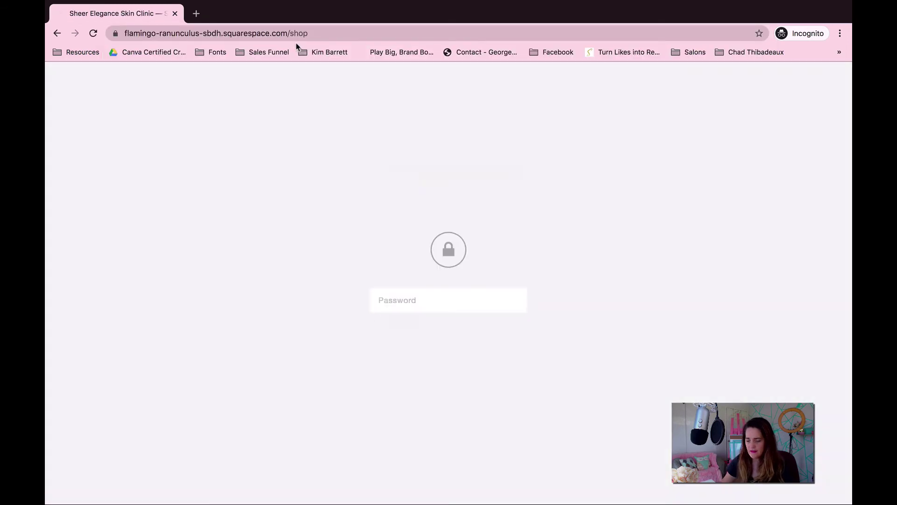
pyautogui.click(413, 300)
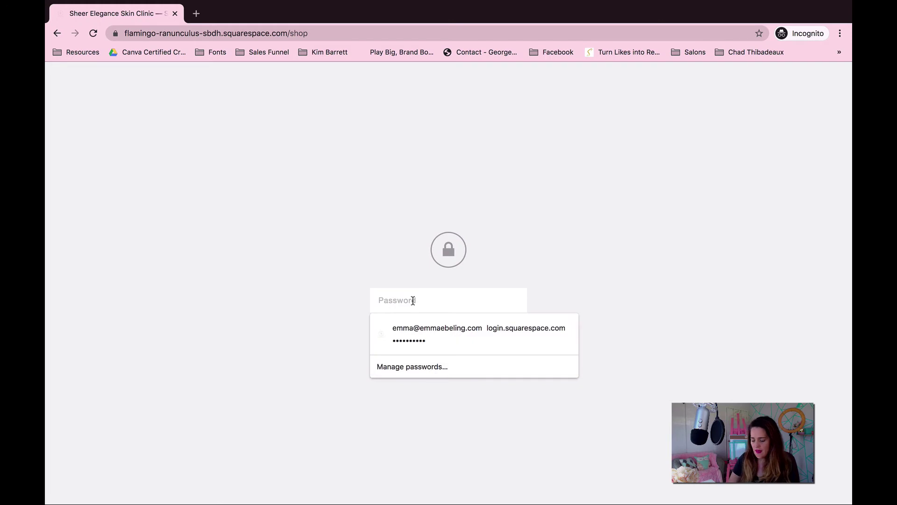
pyautogui.write('••')
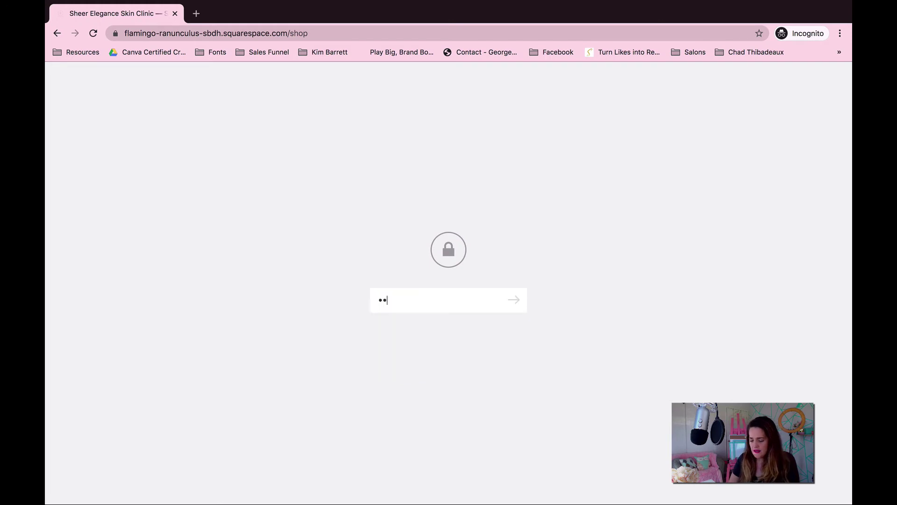
pyautogui.press('BackSpace')
pyautogui.press('BackSpace')
pyautogui.press('BackSpace')
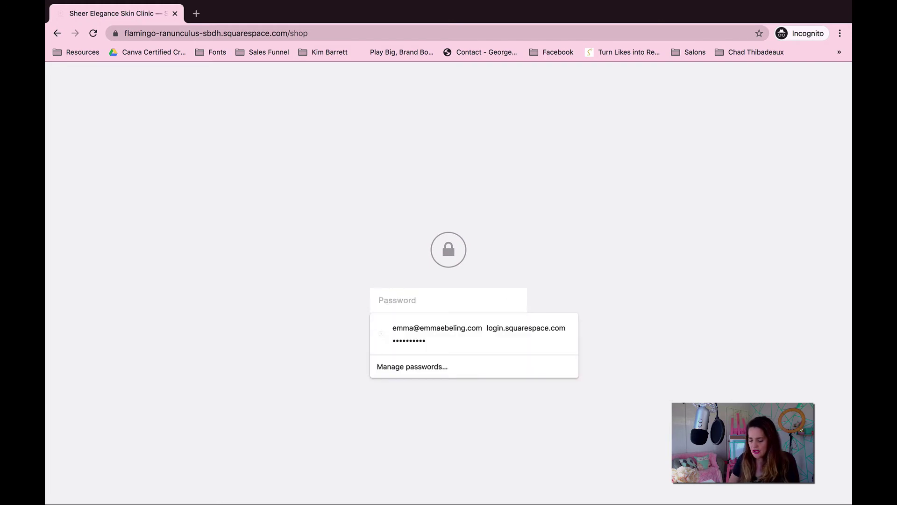
pyautogui.write('••••••••••••')
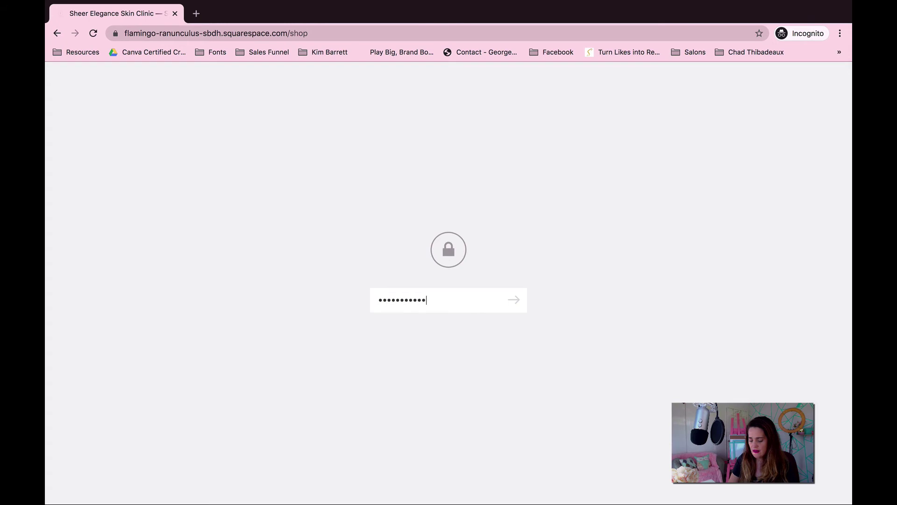
pyautogui.write('••')
pyautogui.press('Return')
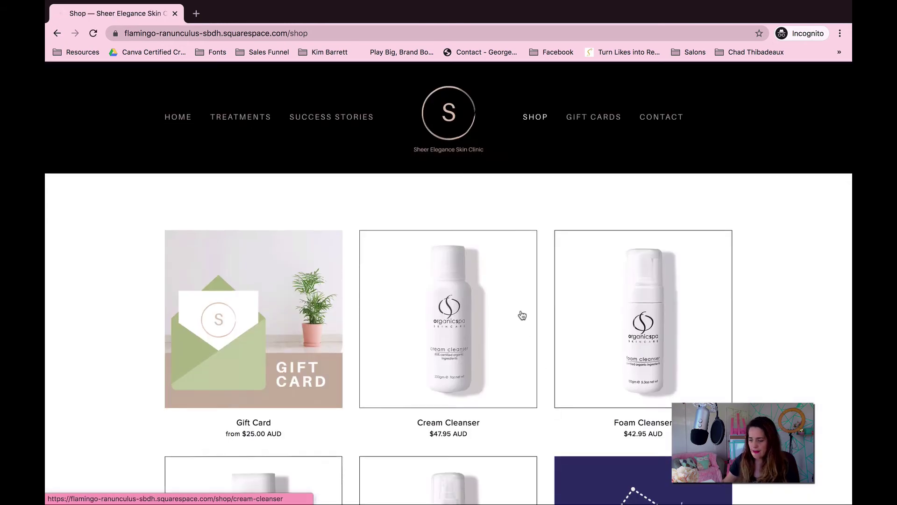
pyautogui.scroll(-4, 522, 315)
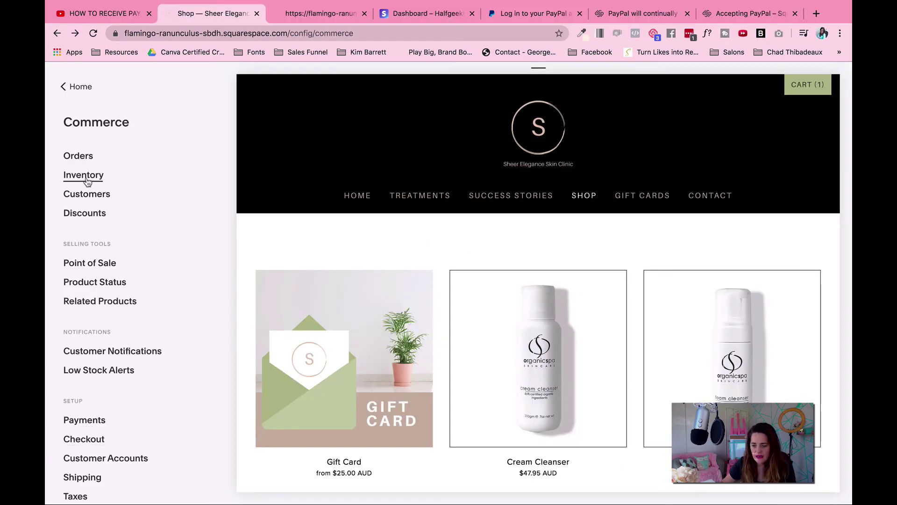
# In Inventory, change Test Product's stock under Pricing & Variants to 3 and save
pyautogui.click(85, 176)
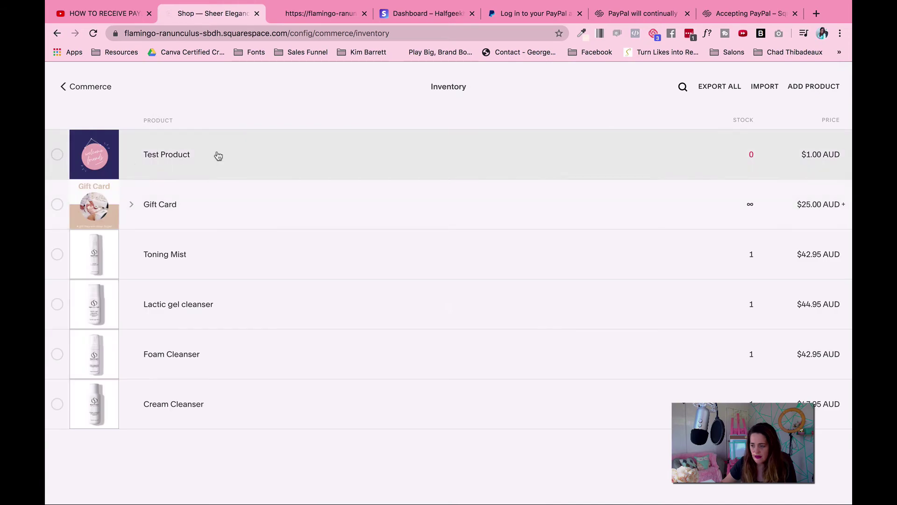
pyautogui.click(218, 156)
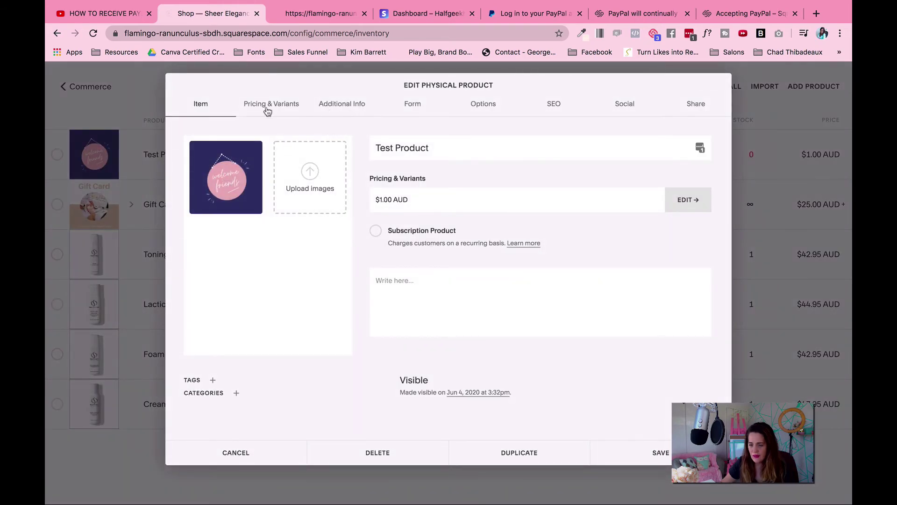
pyautogui.click(268, 110)
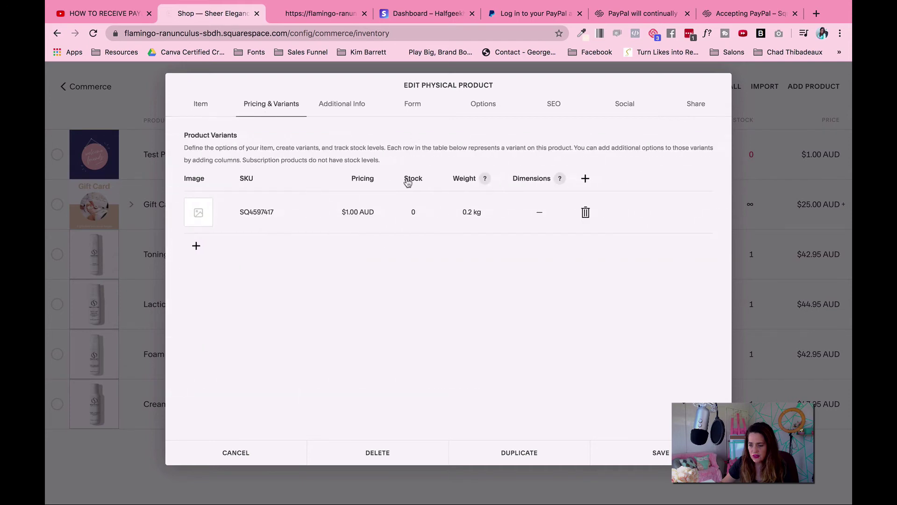
pyautogui.click(418, 219)
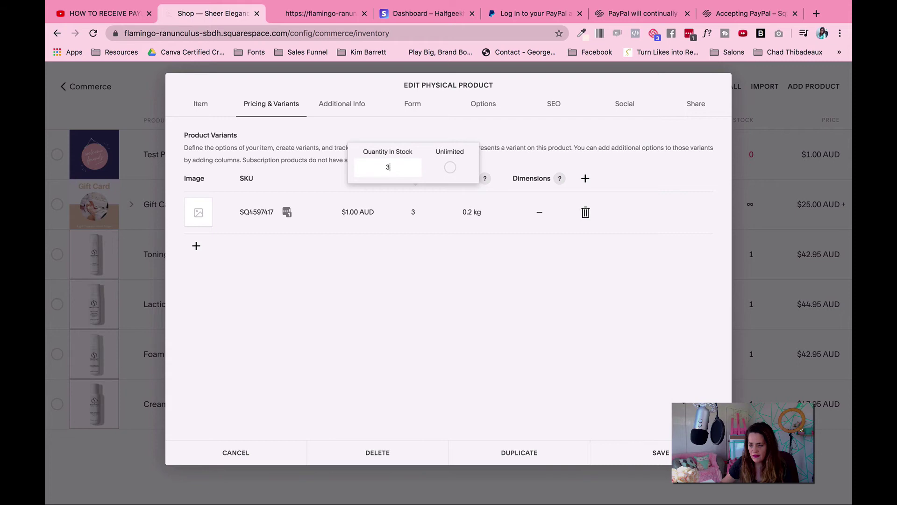
pyautogui.click(650, 457)
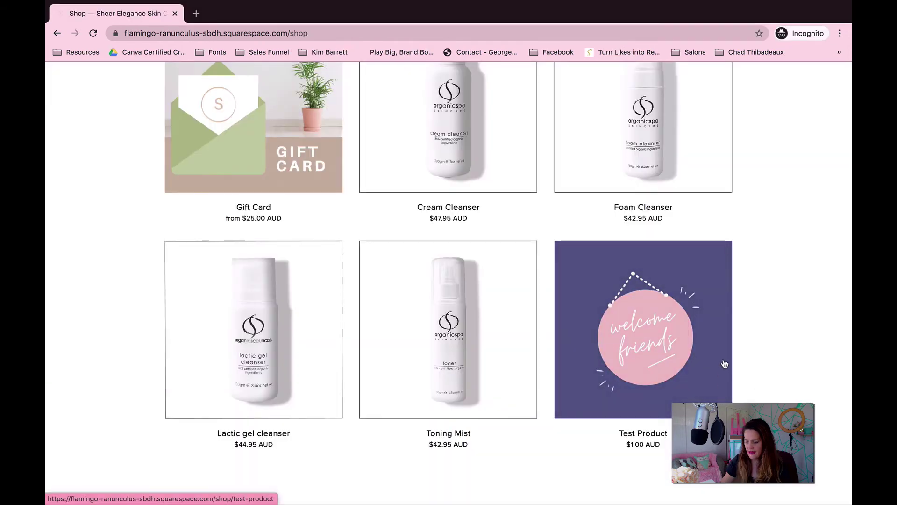
# Open Test Product in the incognito shop, leave quantity at 1, then switch to the help article
pyautogui.click(614, 362)
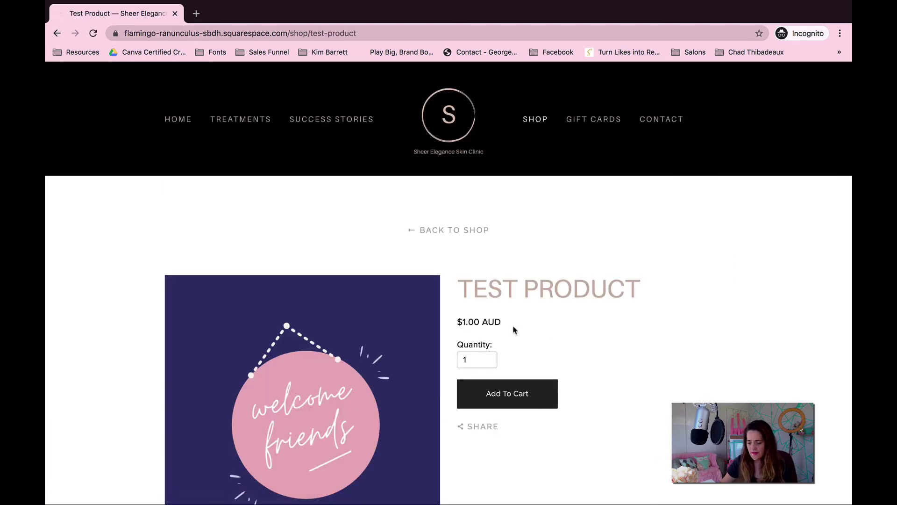
pyautogui.click(488, 358)
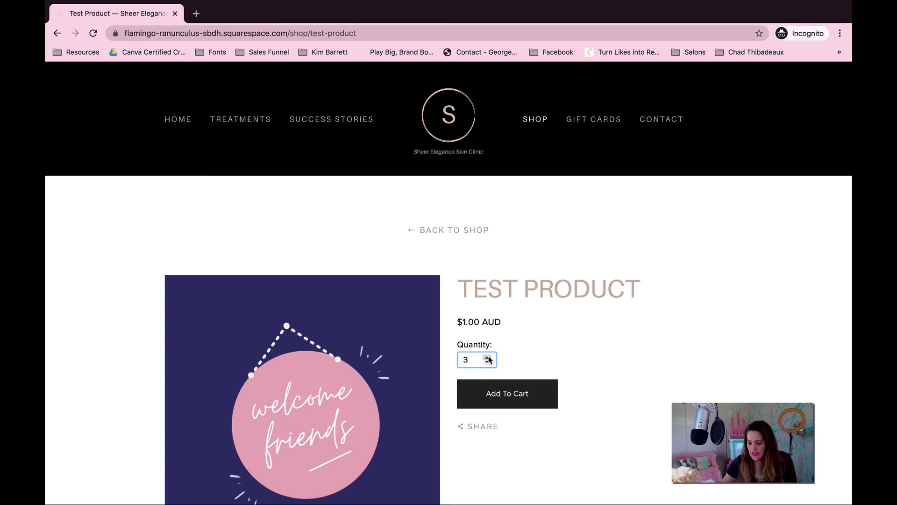
pyautogui.click(487, 363)
pyautogui.click(487, 363)
pyautogui.click(487, 363)
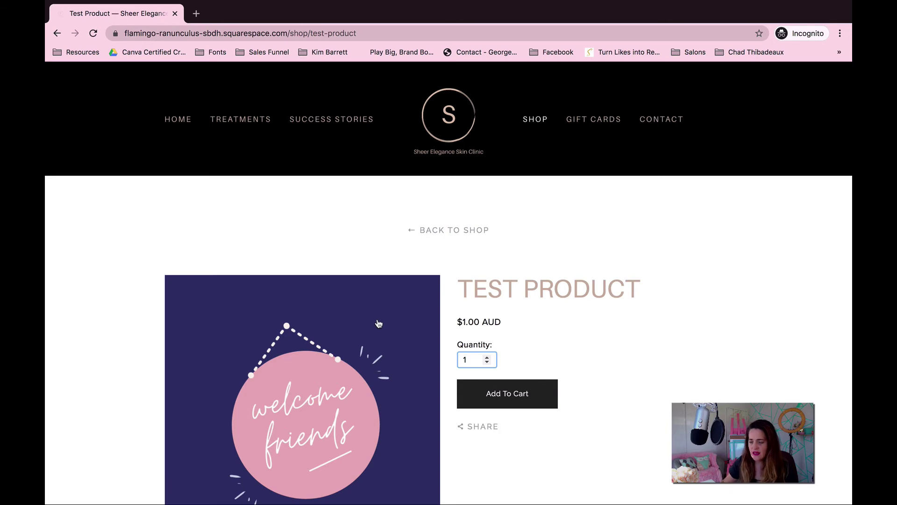
pyautogui.scroll(-3, 379, 324)
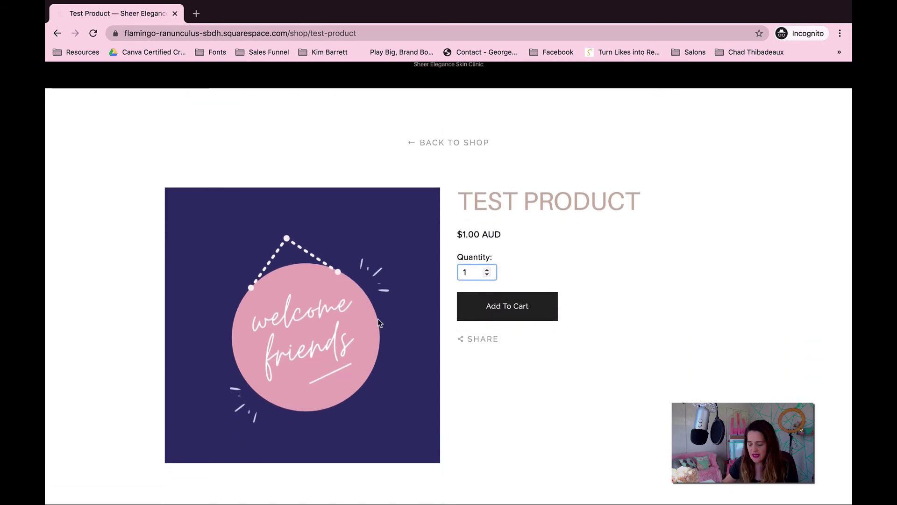
pyautogui.press('super+grave')
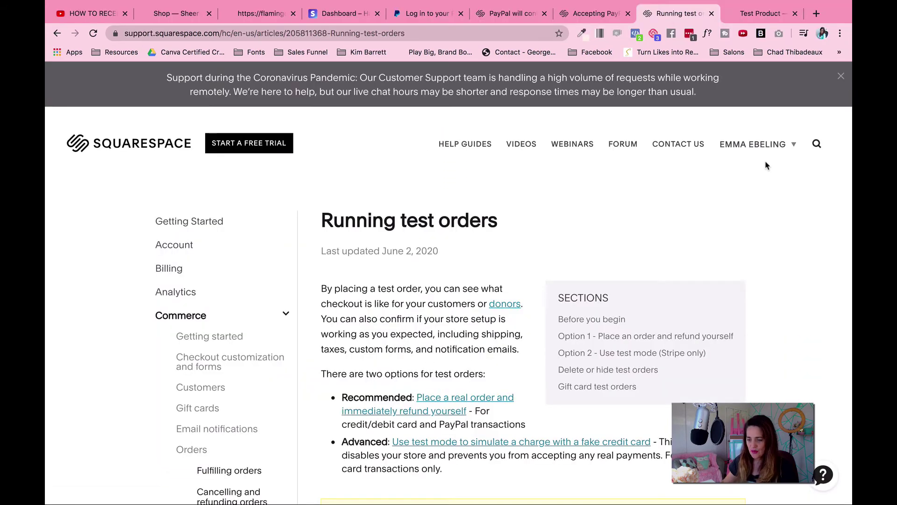
# Read through the Running test orders article, then return to the Test Product tab
pyautogui.scroll(-3, 766, 165)
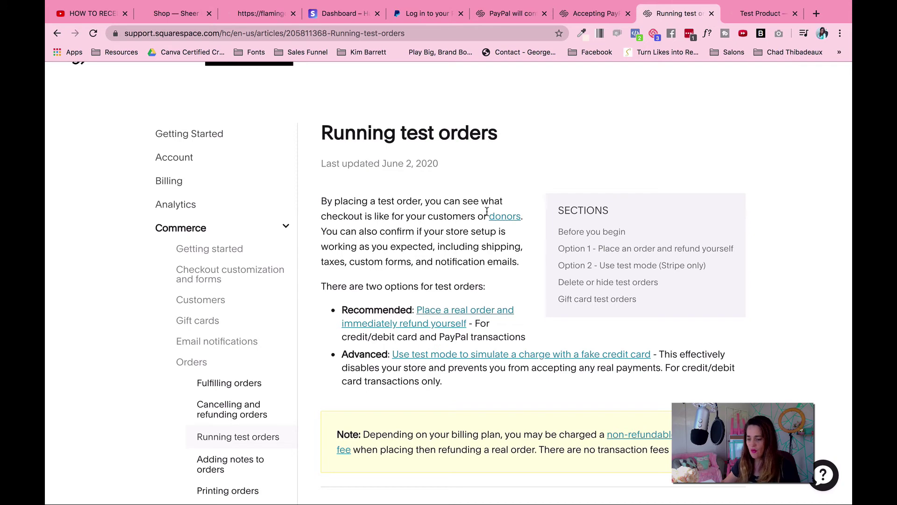
pyautogui.scroll(-5, 486, 213)
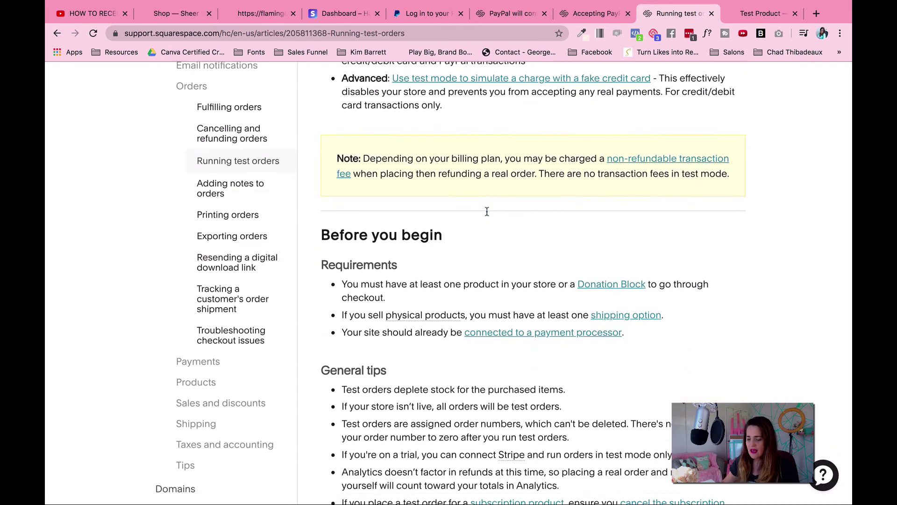
pyautogui.scroll(2, 487, 214)
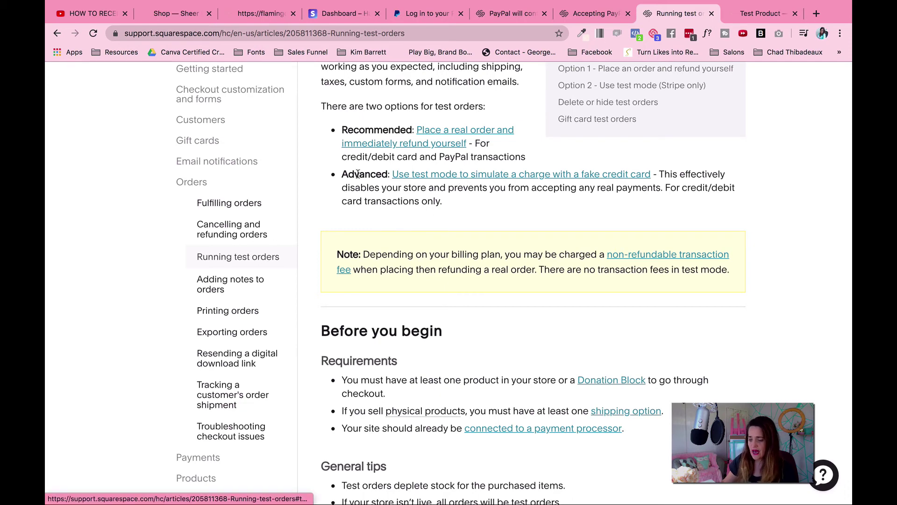
pyautogui.click(761, 13)
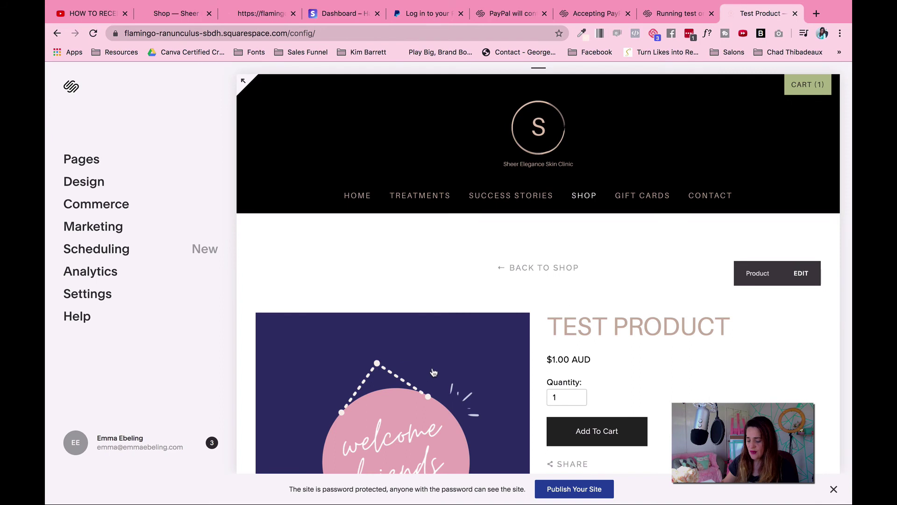
# Review Commerce > Shipping's Australia Post $0.01 AUD flat rate, then return to the help article
pyautogui.scroll(-3, 433, 368)
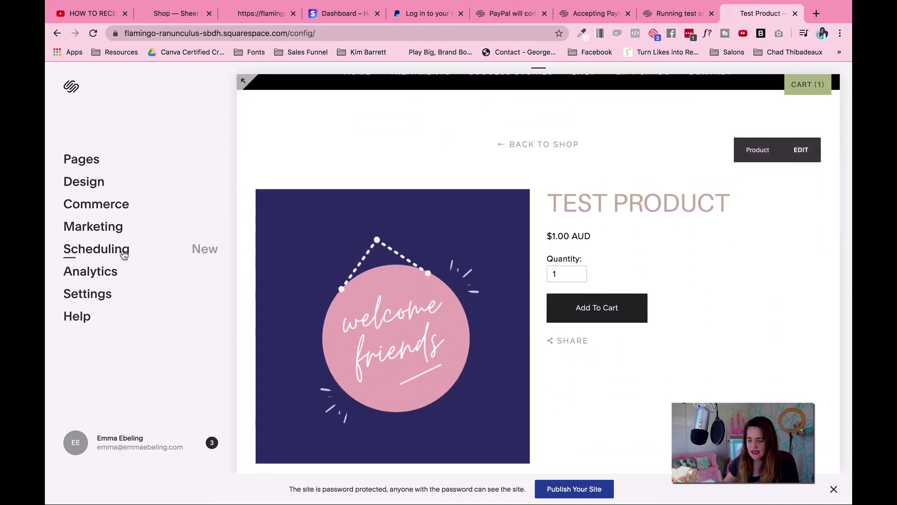
pyautogui.click(117, 207)
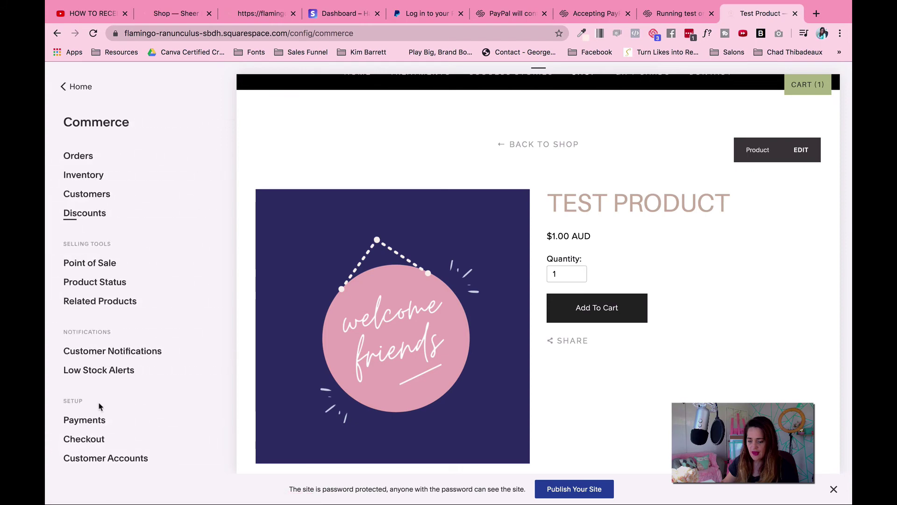
pyautogui.scroll(-2, 106, 401)
pyautogui.click(89, 405)
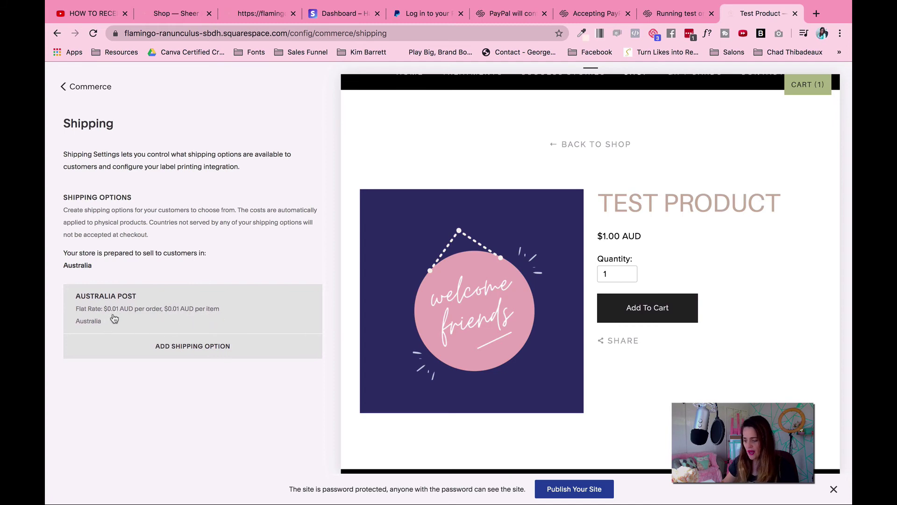
pyautogui.click(668, 16)
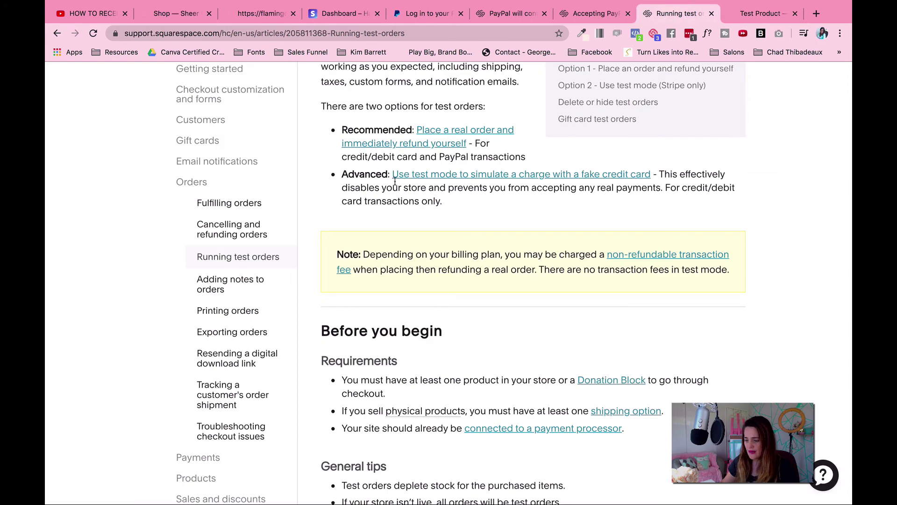
# Read the Help Center advice on placing a real order and refunding it, then return to the shop tab
pyautogui.scroll(-9, 388, 284)
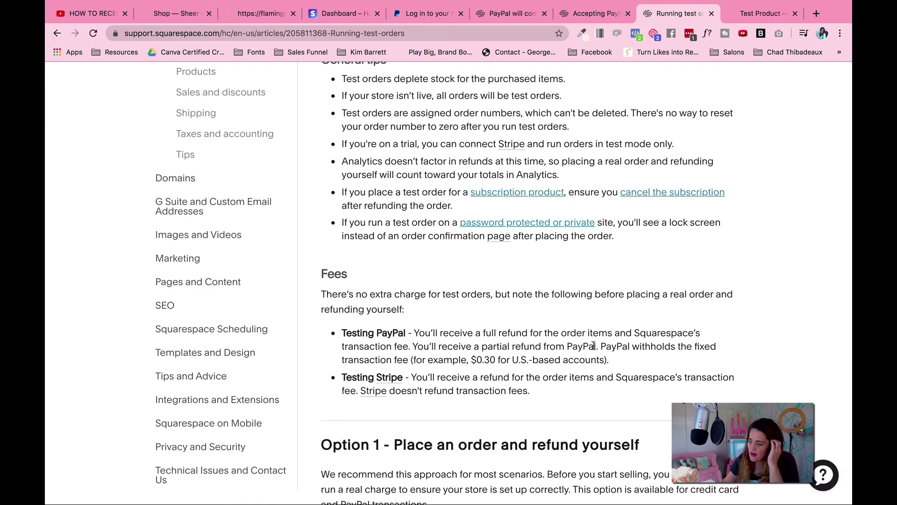
pyautogui.scroll(10, 578, 297)
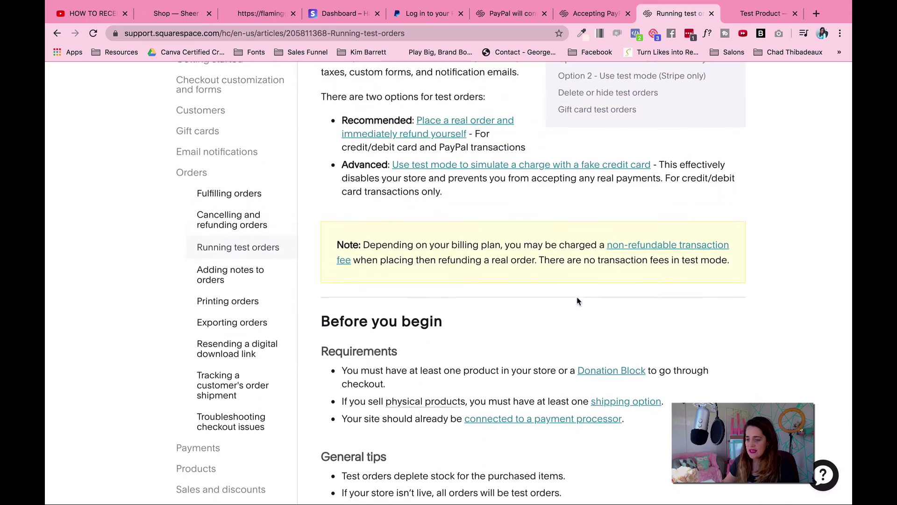
pyautogui.click(463, 123)
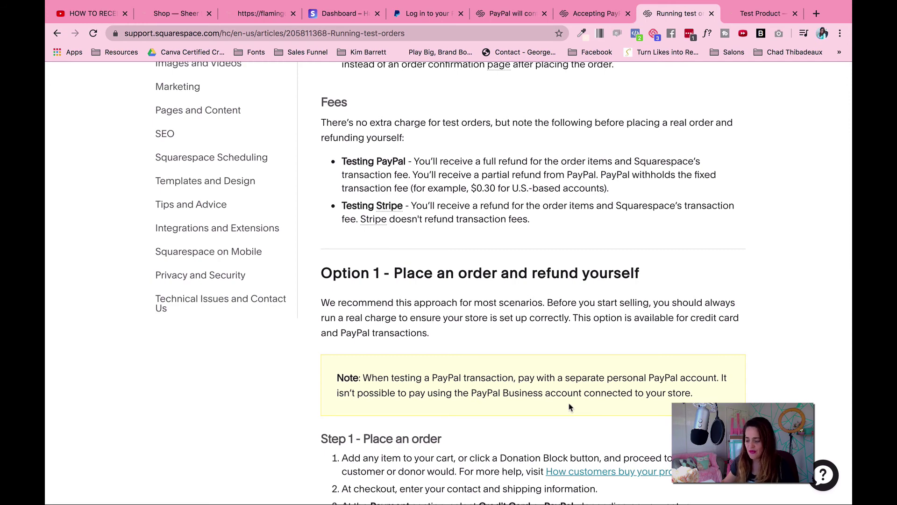
pyautogui.hotkey('ctrl', 'Tab')
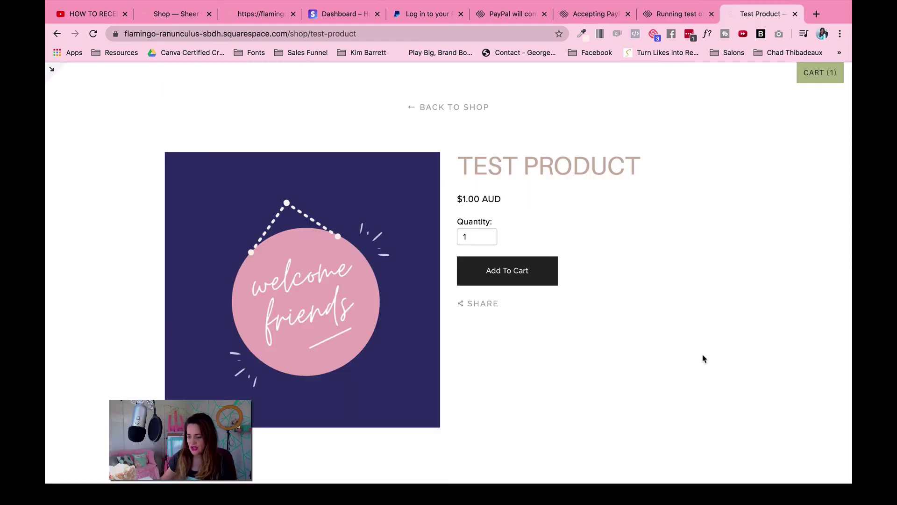
# Add Test Product to the cart, set the cart quantity to 1, and proceed to checkout
pyautogui.click(495, 279)
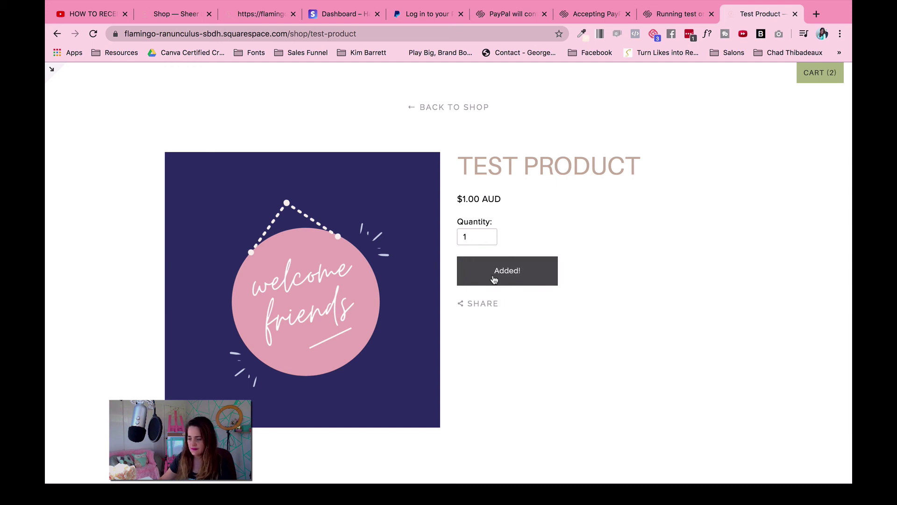
pyautogui.click(814, 75)
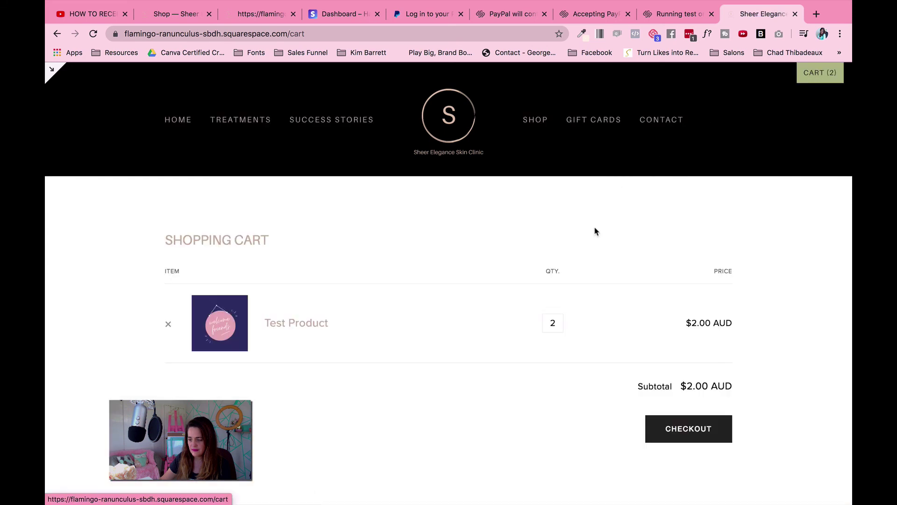
pyautogui.moveTo(557, 323); pyautogui.dragTo(528, 326)
pyautogui.write('1')
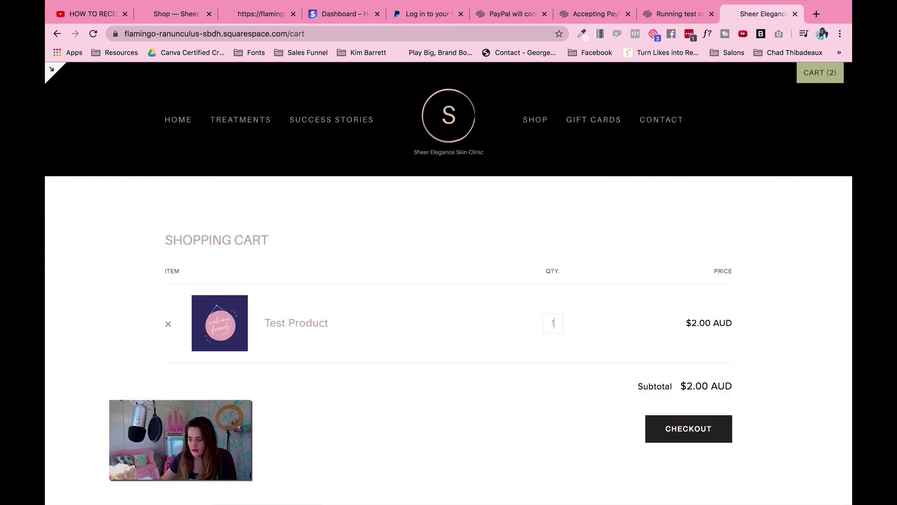
pyautogui.scroll(-2, 575, 342)
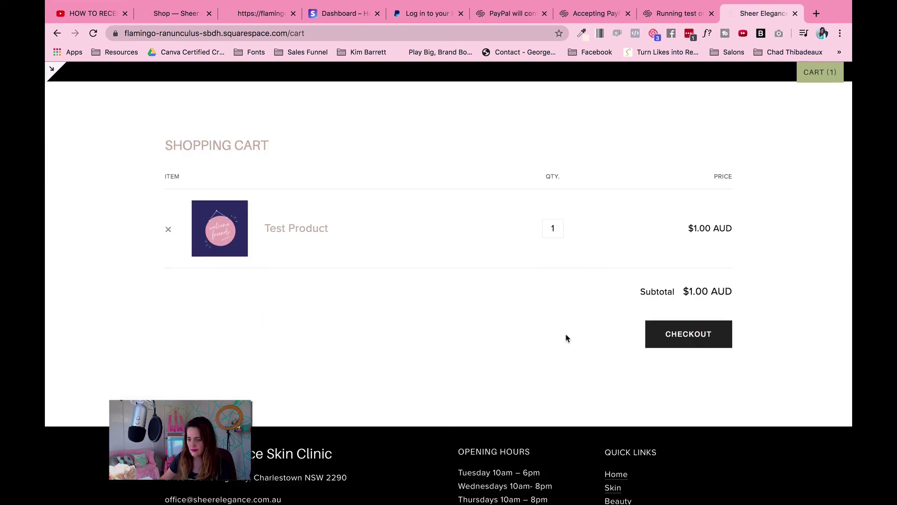
pyautogui.click(678, 333)
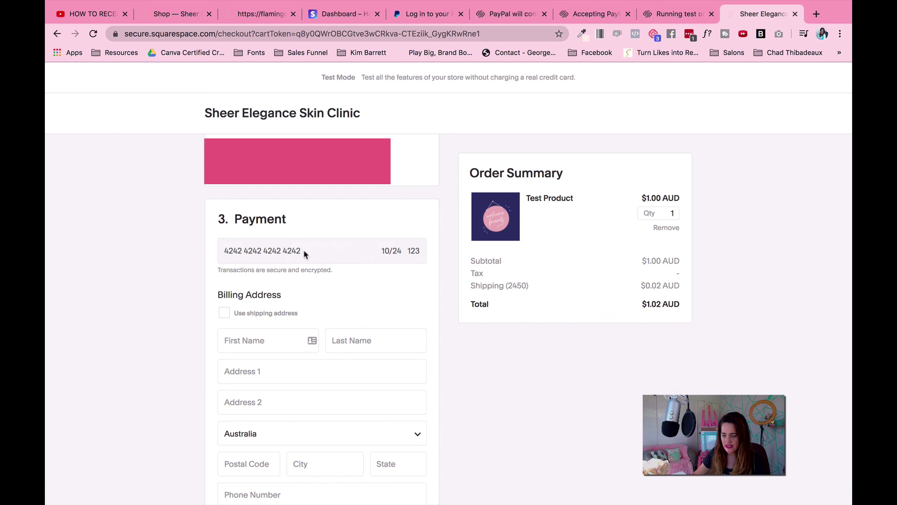
# Purchase the $1.02 AUD Test Product order with the filled-in test card
pyautogui.scroll(-2, 360, 307)
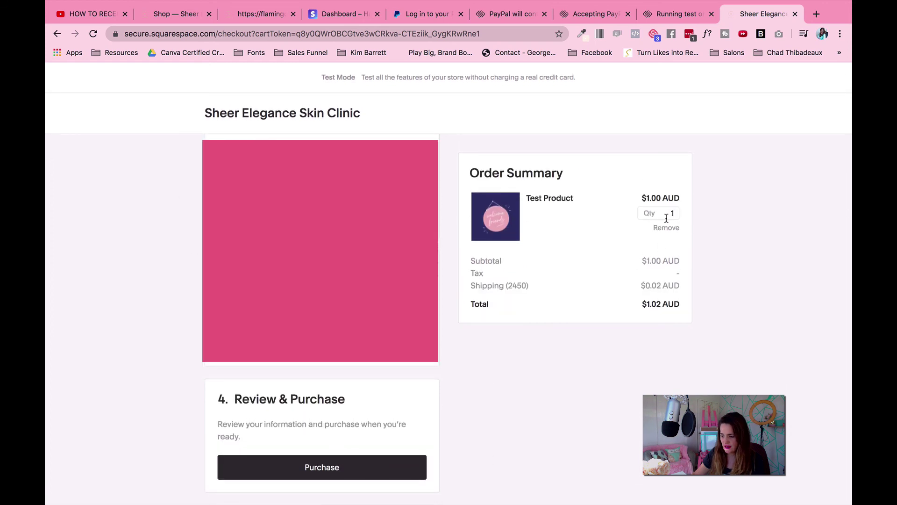
pyautogui.click(332, 469)
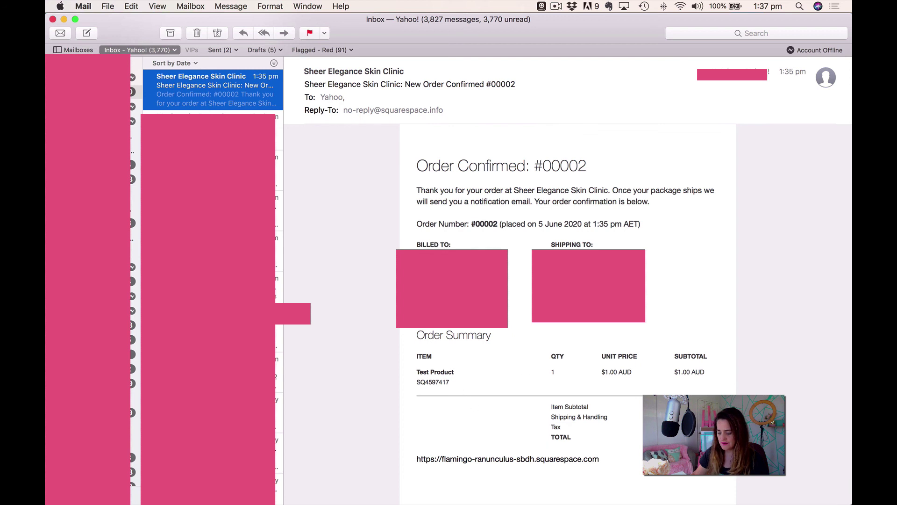
# Read through the Order Confirmed #00002 email in Apple Mail
pyautogui.scroll(-1, 510, 464)
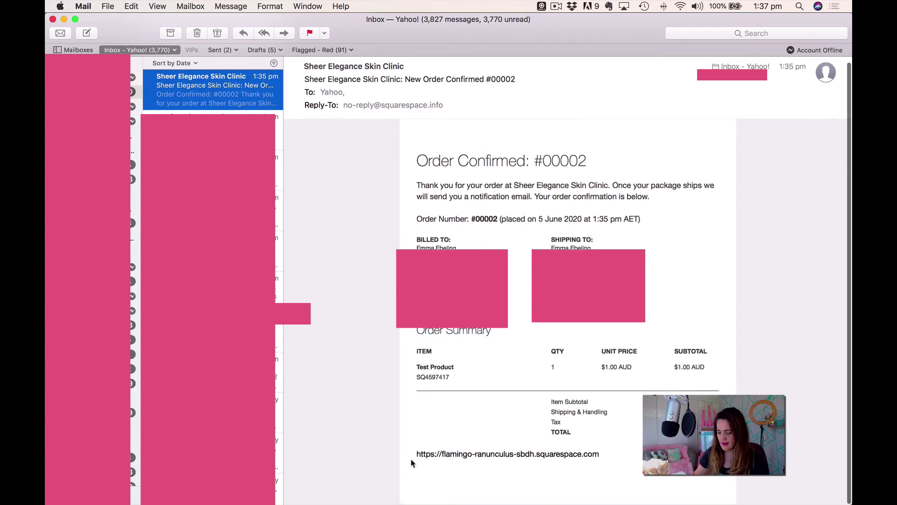
pyautogui.click(623, 456)
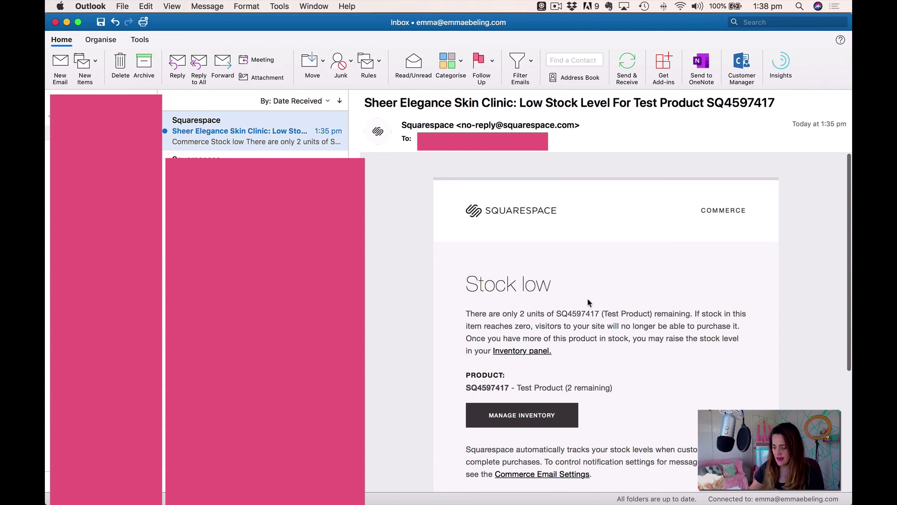
# Scroll through the 'Low Stock Level For Test Product' email showing 2 units remaining
pyautogui.scroll(-3, 561, 302)
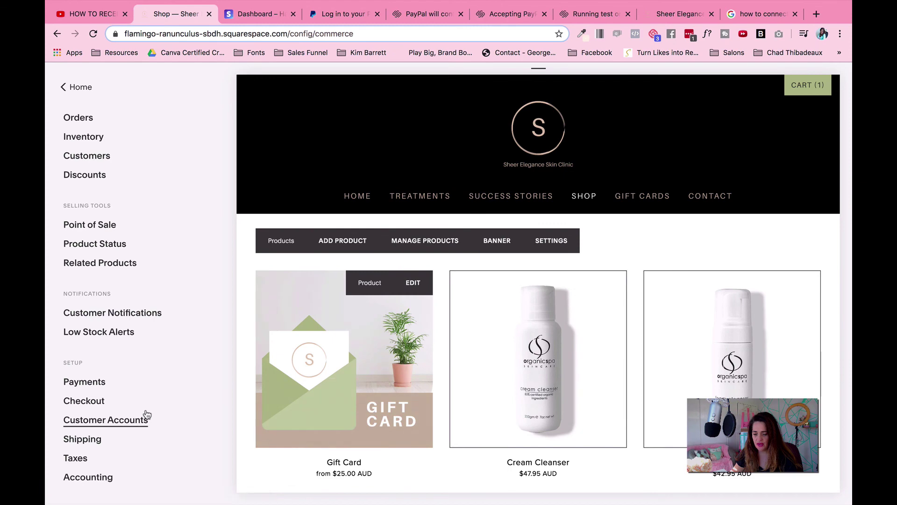
# Switch off Enable Test Mode under Commerce > Payments > Test Mode
pyautogui.click(99, 383)
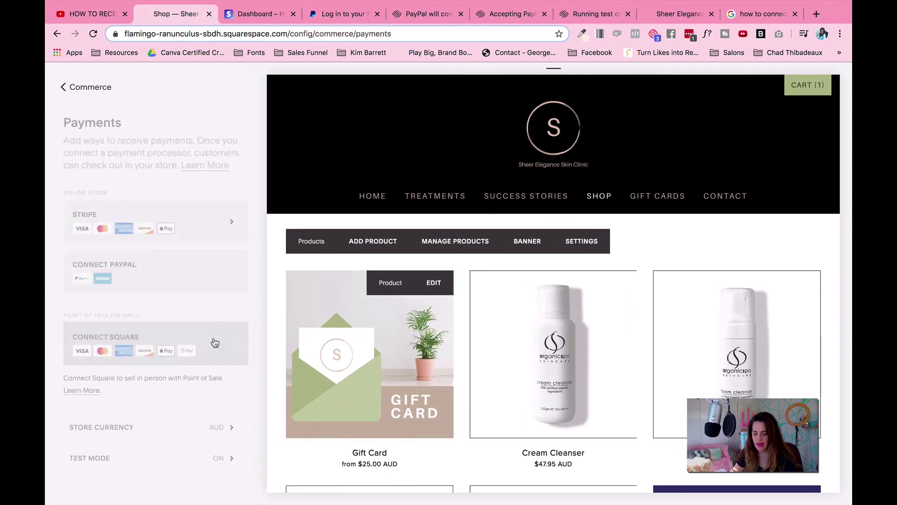
pyautogui.click(225, 458)
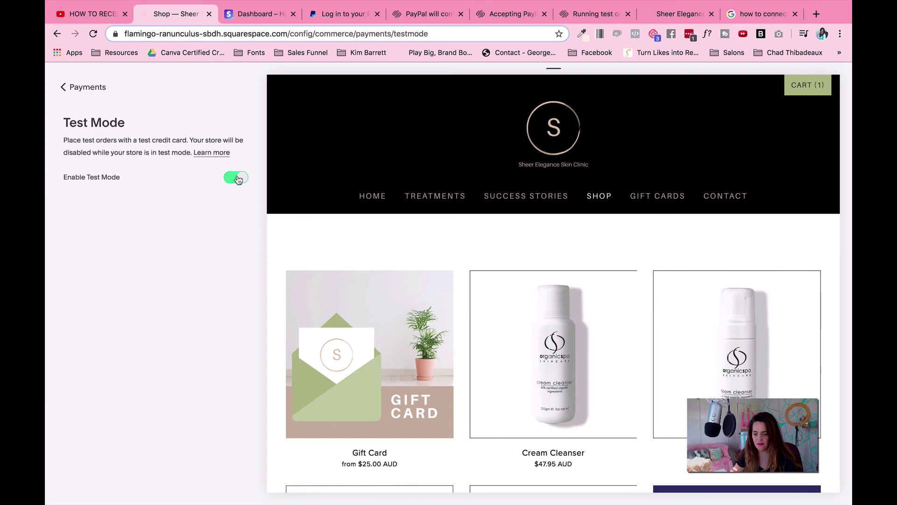
pyautogui.click(234, 178)
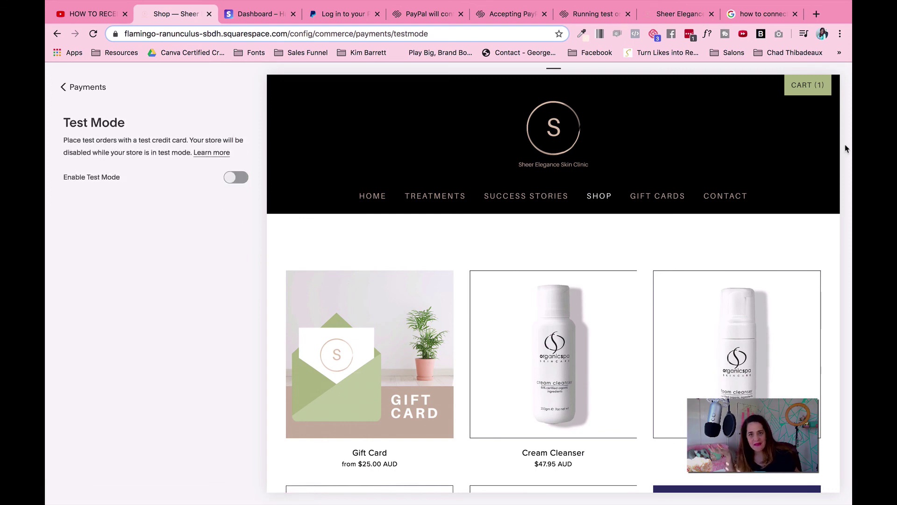